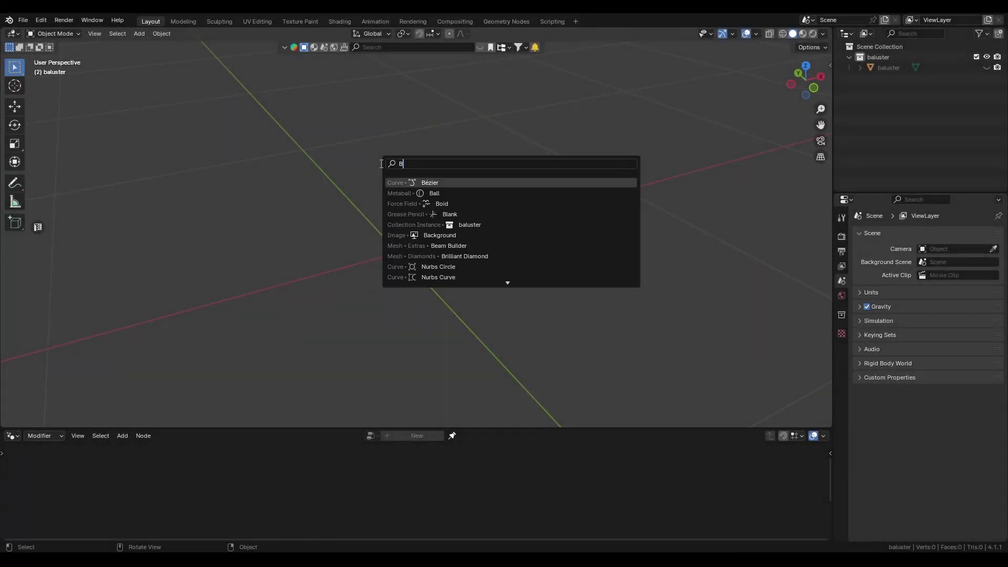
# - Add a Bézier curve and change its spline type to Poly
pyautogui.press('Return')
pyautogui.press('Tab')
pyautogui.rightClick(380, 163)
pyautogui.moveTo(380, 163)
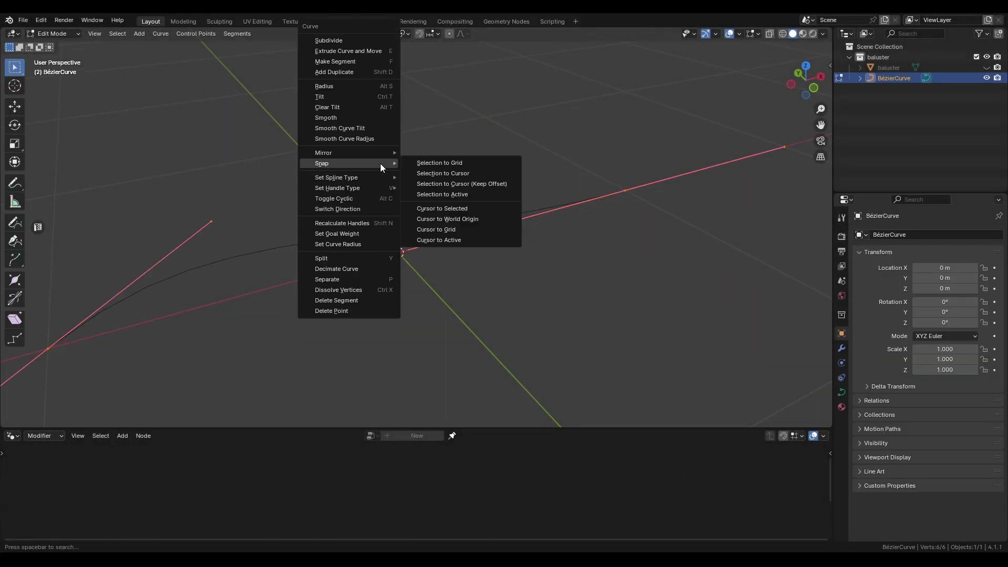
pyautogui.moveTo(361, 179)
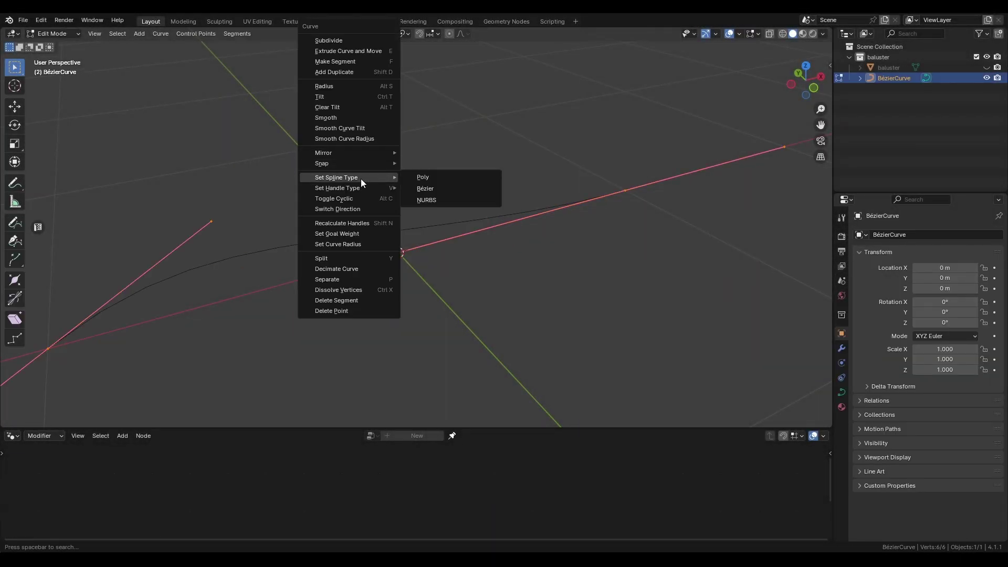
pyautogui.click(452, 175)
# - Move all of the curve's points 1 m along X so that it starts at the origin
pyautogui.press('g')
pyautogui.press('x')
pyautogui.press('1')
pyautogui.press('Return')
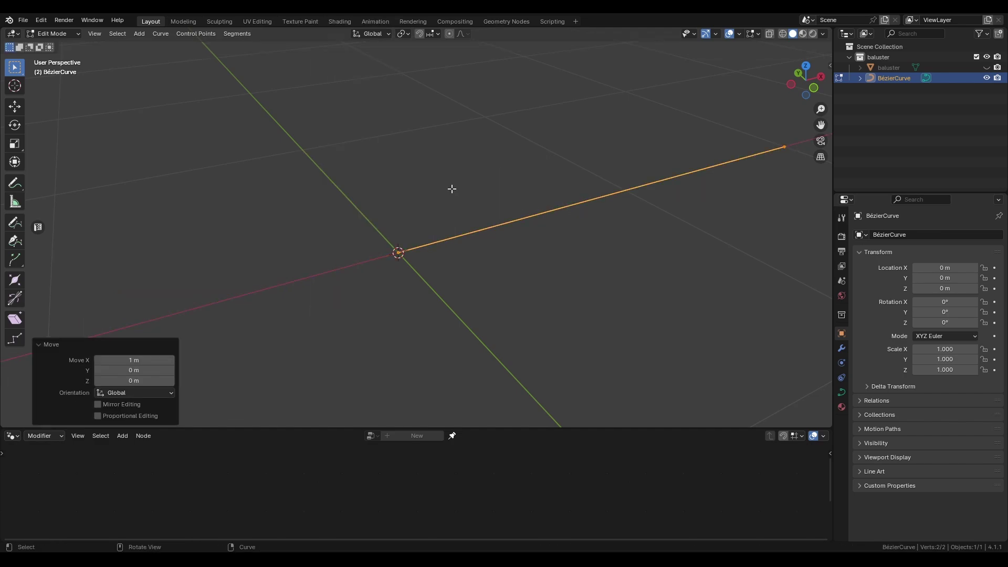
pyautogui.scroll(-3, 447, 209)
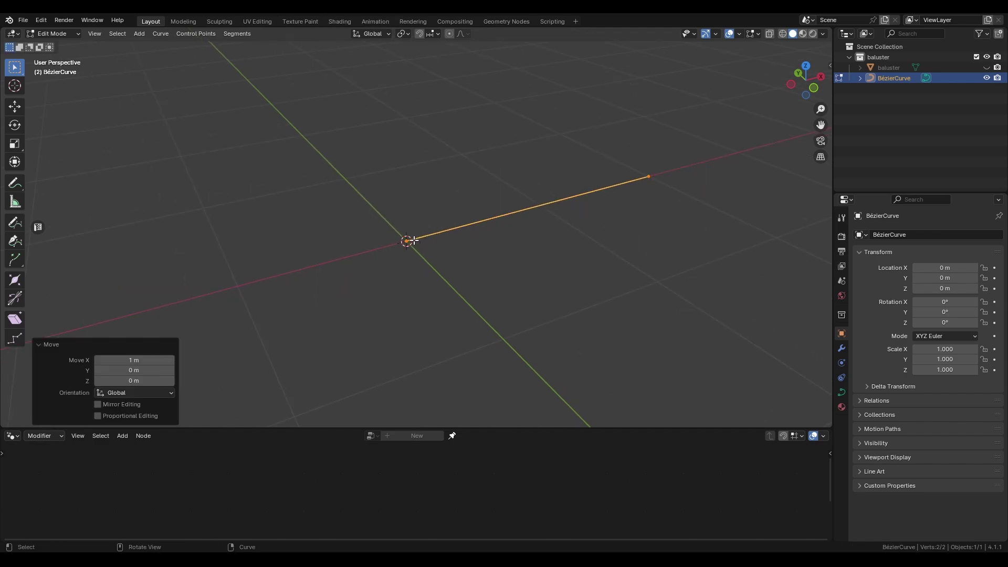
# - Add a Geometry Nodes modifier with a new node tree to the curve and enlarge the node editor
pyautogui.press('Tab')
pyautogui.click(841, 348)
pyautogui.click(887, 237)
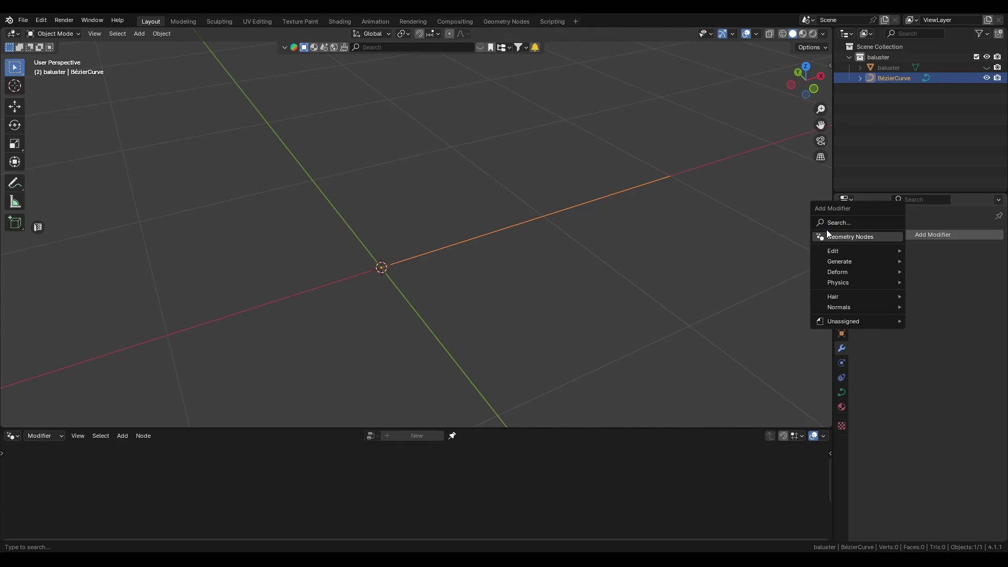
pyautogui.click(858, 237)
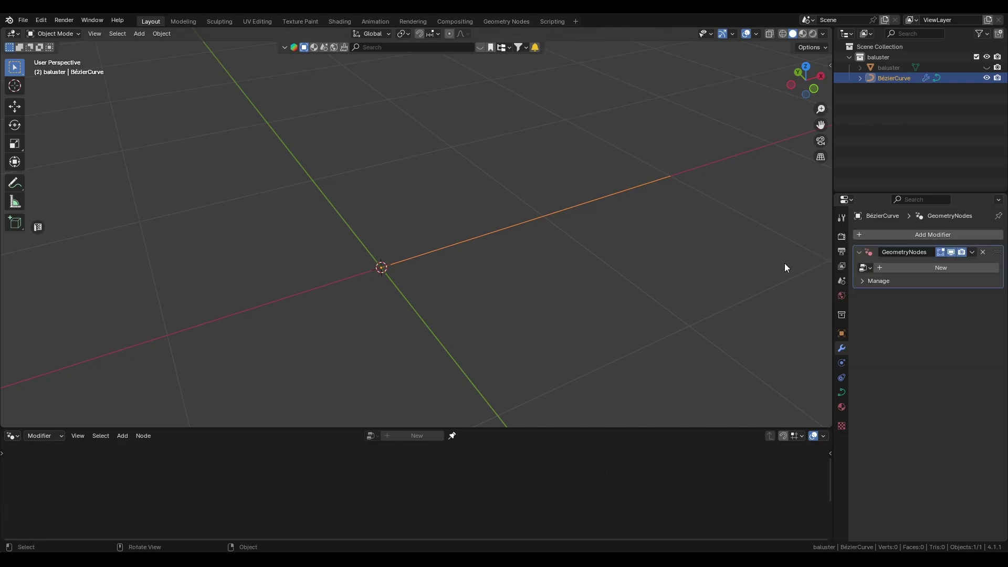
pyautogui.click(882, 268)
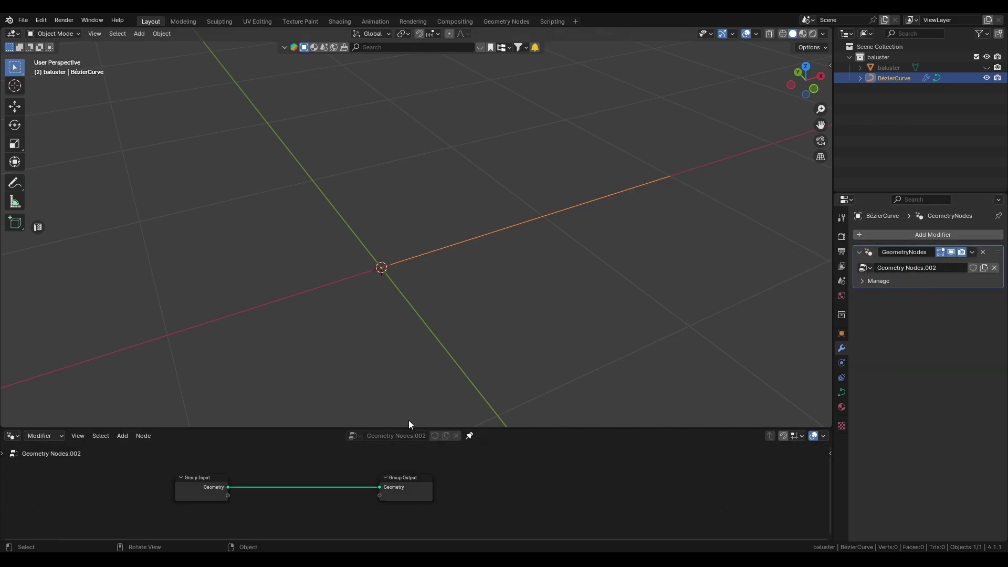
pyautogui.moveTo(413, 427); pyautogui.dragTo(446, 365)
# - Shape the plane's two lower corners with a 0.0584 m vertex bevel using 30 segments and a custom profile
pyautogui.click(450, 210)
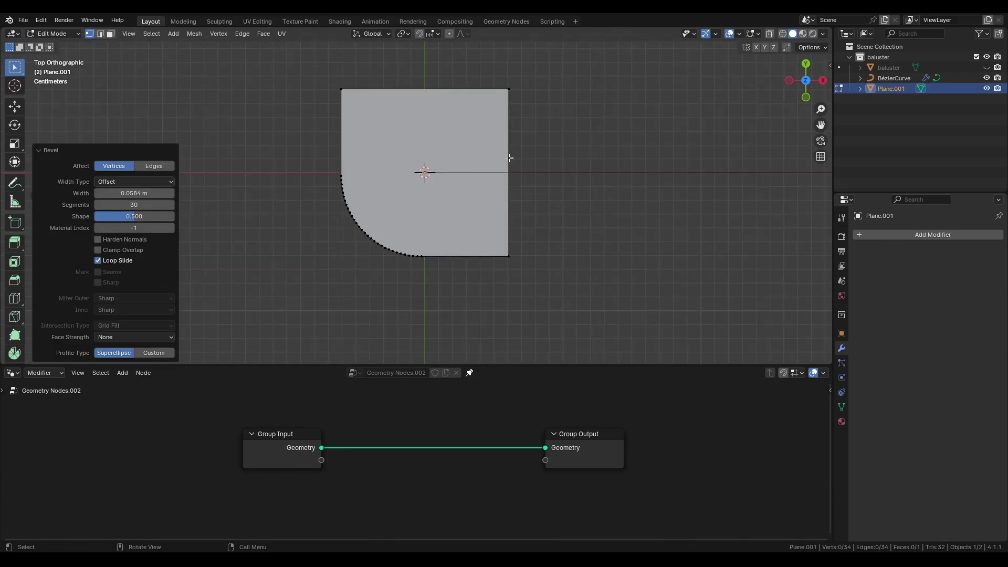
pyautogui.click(153, 353)
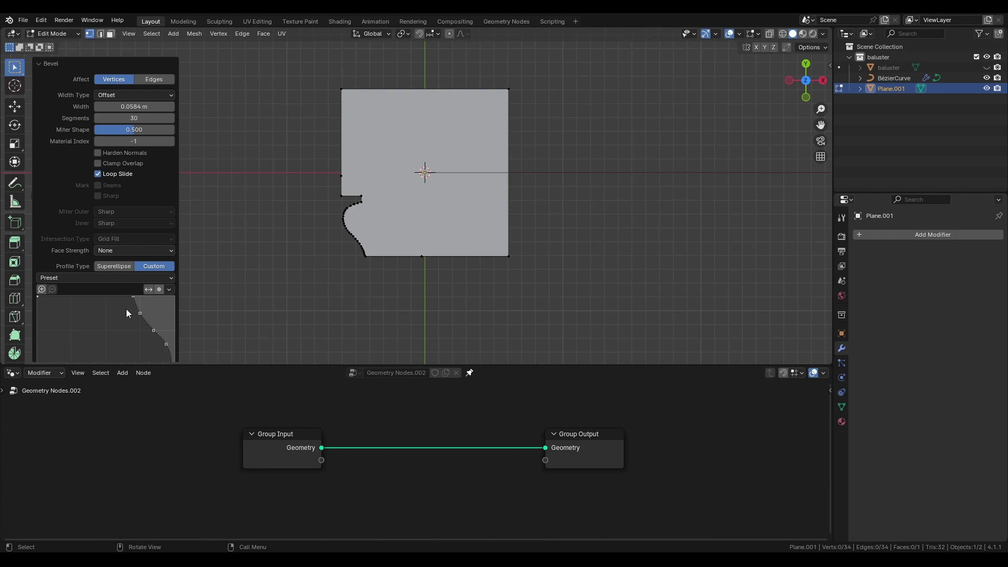
pyautogui.scroll(-5, 112, 305)
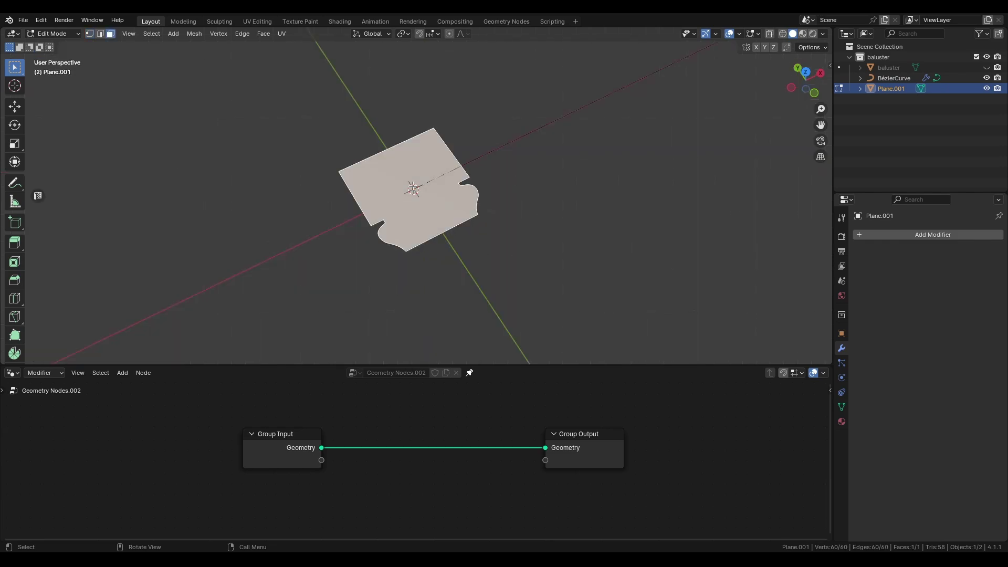
# - Remove the plane's face, keeping only its outline, and convert it into a curve named profile
pyautogui.press('x')
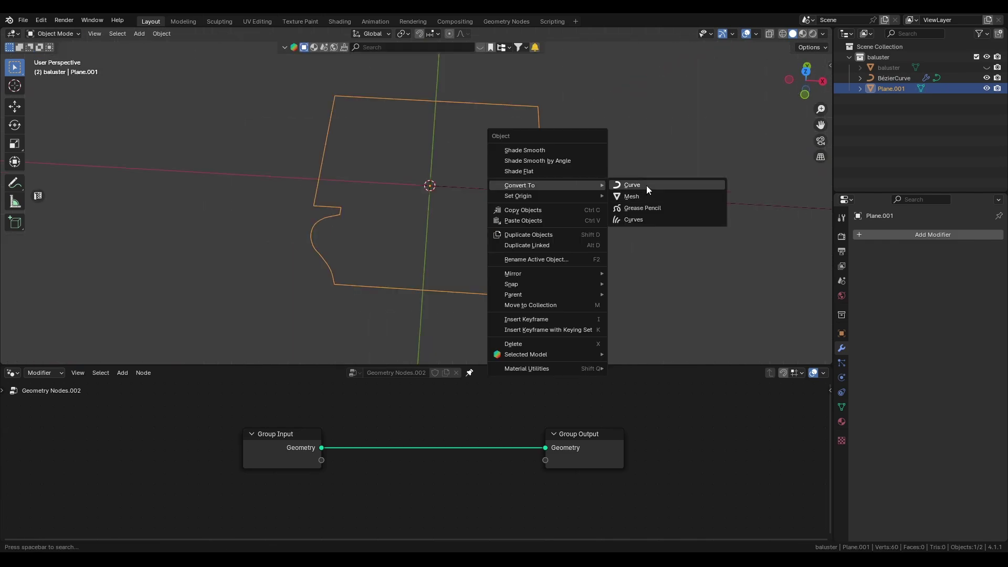
pyautogui.click(633, 184)
pyautogui.scroll(-3, 423, 187)
pyautogui.moveTo(423, 187); pyautogui.dragTo(567, 162, button='middle')
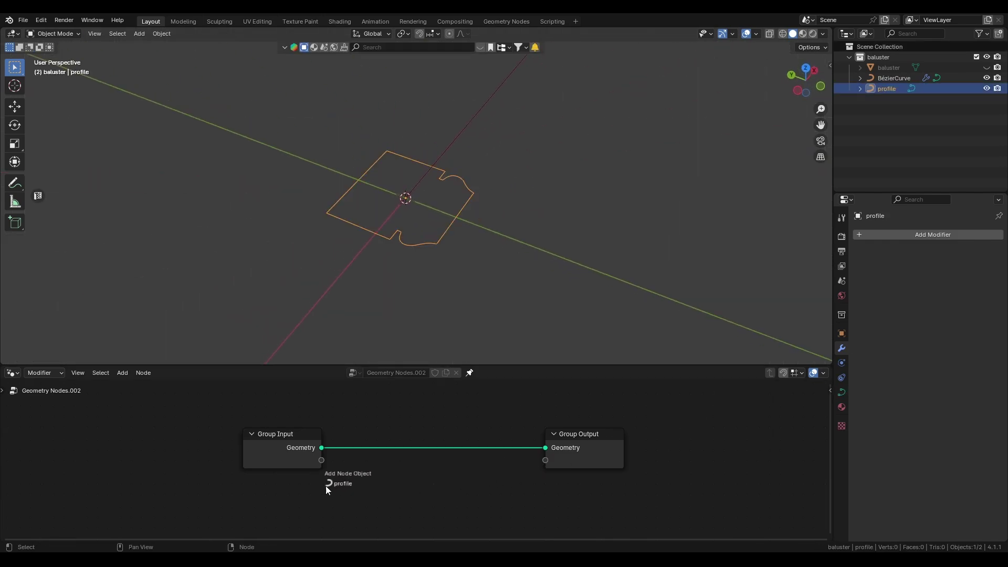
# - Add the profile curve to the node tree as an Object Info node and arrange it below the geometry link
pyautogui.click(328, 486)
pyautogui.scroll(-1, 440, 481)
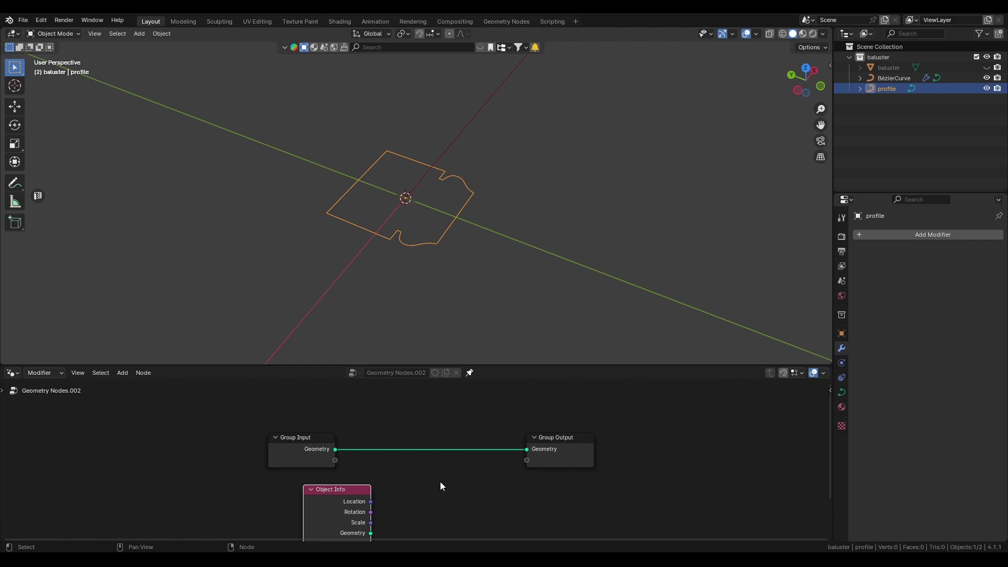
pyautogui.moveTo(440, 481); pyautogui.dragTo(463, 413, button='middle')
pyautogui.moveTo(354, 436); pyautogui.dragTo(416, 437)
pyautogui.moveTo(453, 418); pyautogui.dragTo(437, 452, button='middle')
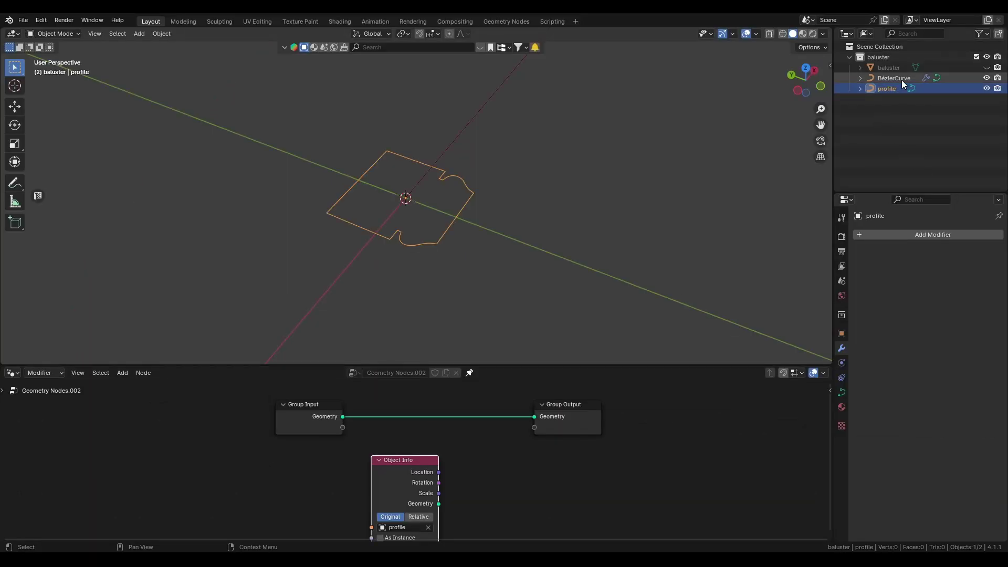
# - Unpin the BézierCurve's node tree and select the profile and baluster objects to check what the node editor displays
pyautogui.click(895, 79)
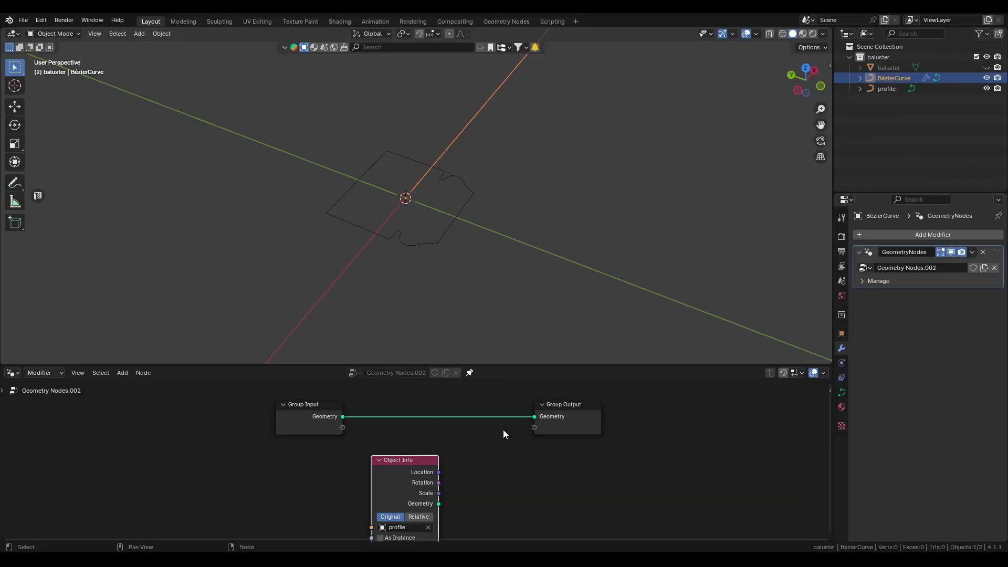
pyautogui.click(469, 374)
pyautogui.click(893, 91)
pyautogui.click(870, 68)
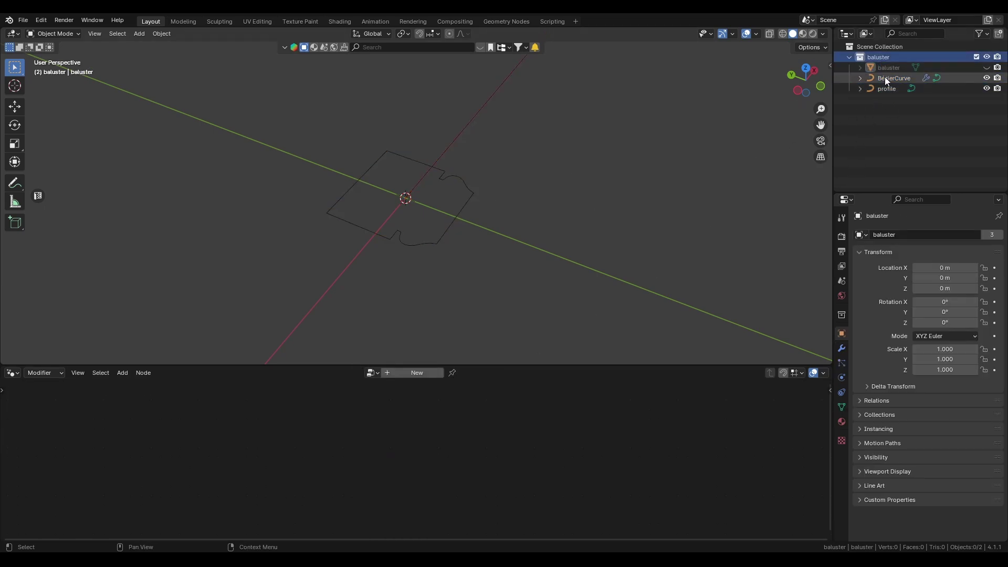
# - Connect the Object Info node's Geometry output to the Profile Curve input of the Curve to Mesh node
pyautogui.moveTo(340, 516); pyautogui.dragTo(409, 454)
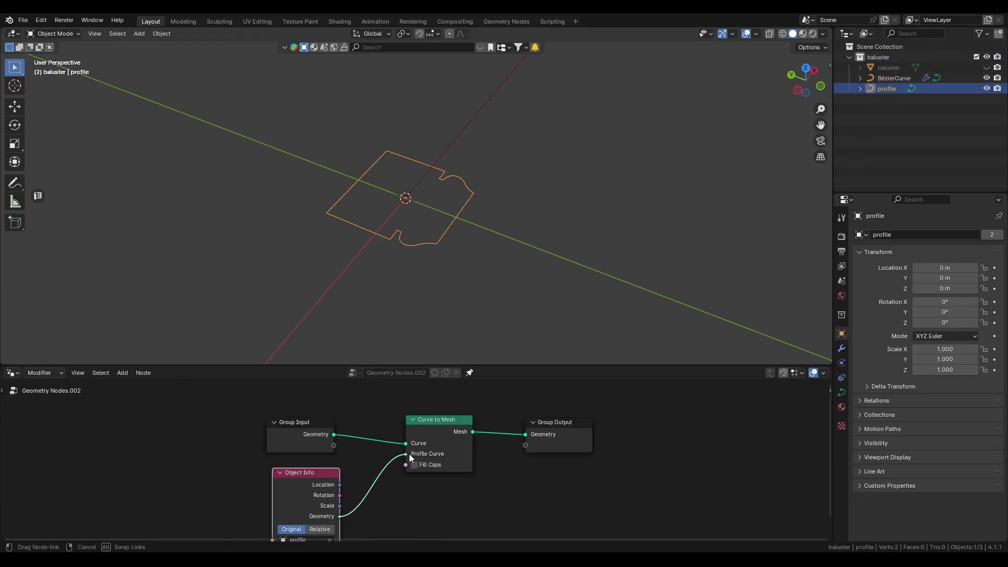
pyautogui.moveTo(517, 238); pyautogui.dragTo(508, 177, button='middle')
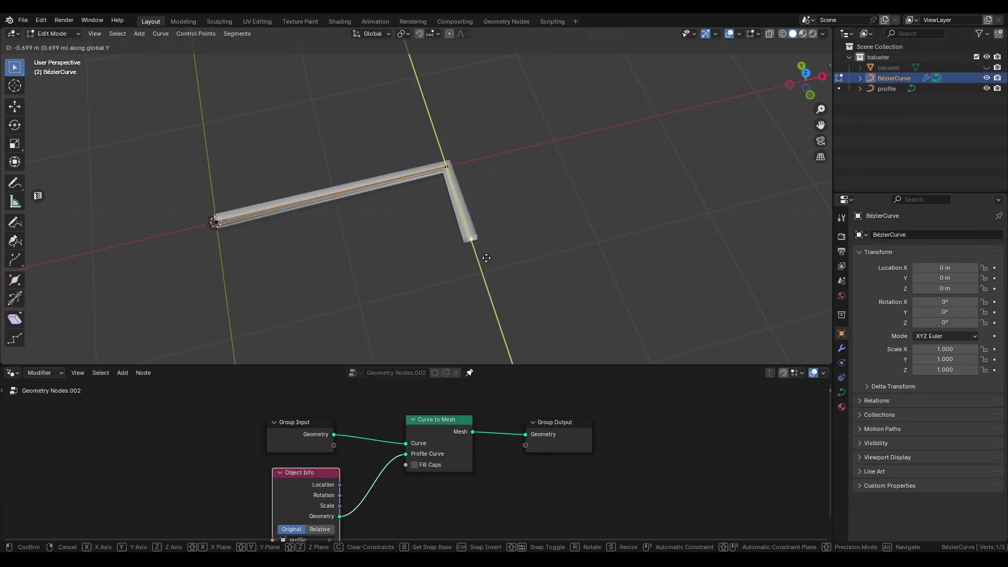
# - Extrude the BézierCurve's end point about 0.7 m along the negative Y axis to form a corner
pyautogui.rightClick(483, 255)
pyautogui.moveTo(484, 254); pyautogui.dragTo(412, 173, button='middle')
pyautogui.scroll(3, 387, 165)
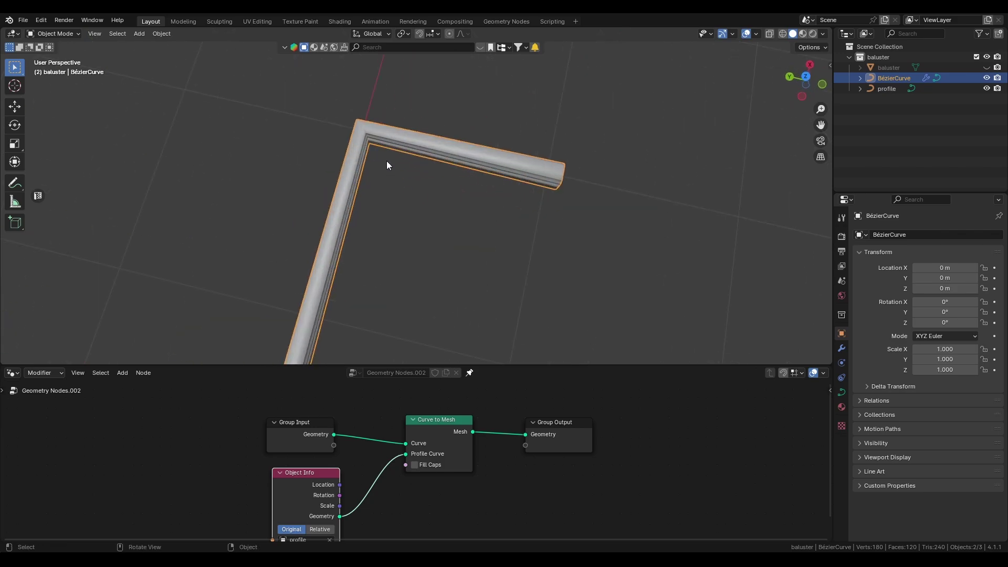
pyautogui.scroll(-2, 390, 164)
# - Add the Curve-To-Mesh Even-Thickness node group to the node tree in place of Curve to Mesh
pyautogui.click(23, 20)
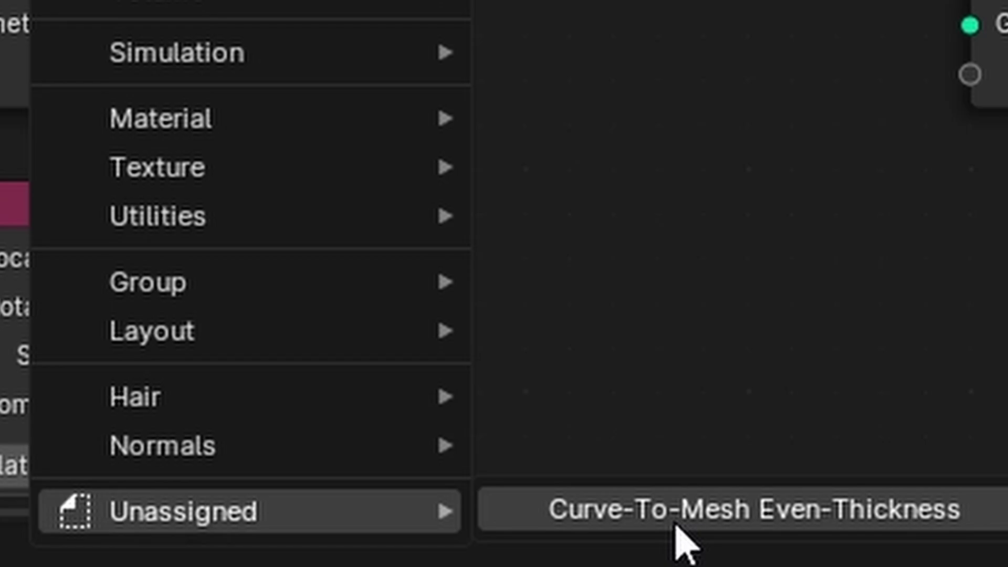
pyautogui.click(460, 541)
pyautogui.click(403, 19)
pyautogui.moveTo(182, 82); pyautogui.dragTo(226, 9, button='middle')
pyautogui.scroll(1, 182, 73)
# - Wire Group Input to the new node's Curve, the profile's geometry to Profile Curve, and the result to Group Output
pyautogui.moveTo(79, 25); pyautogui.dragTo(340, 127)
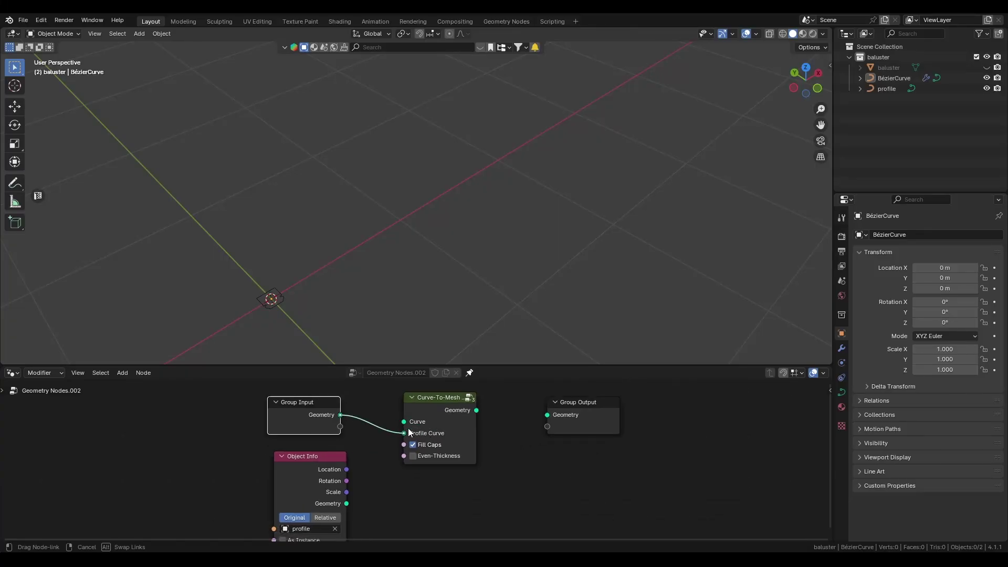
pyautogui.moveTo(347, 503); pyautogui.dragTo(404, 433)
pyautogui.moveTo(476, 410); pyautogui.dragTo(538, 417)
# - Enable Even-Thickness on the Curve-To-Mesh node group
pyautogui.moveTo(420, 458); pyautogui.dragTo(428, 458)
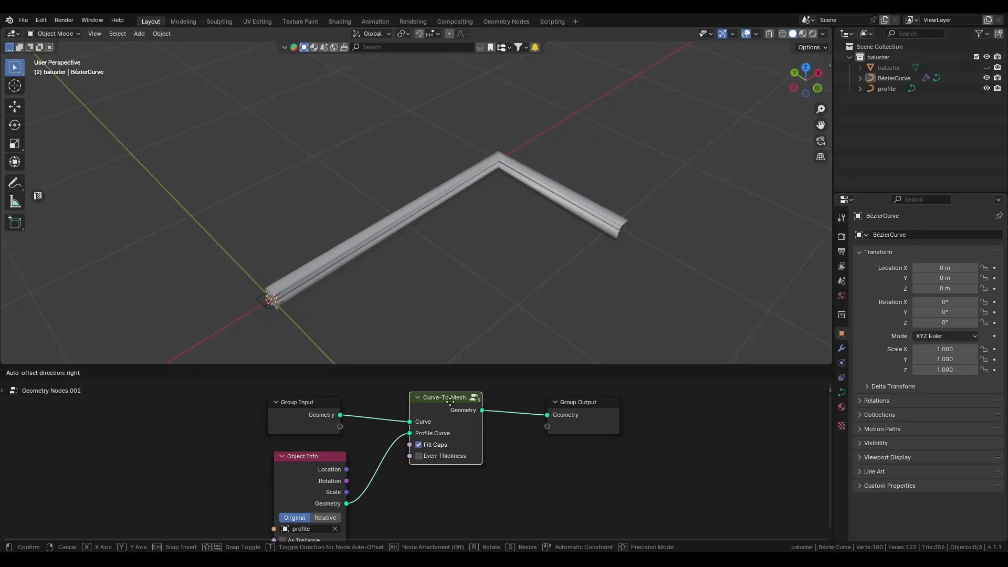
pyautogui.click(425, 454)
pyautogui.moveTo(494, 200); pyautogui.dragTo(412, 270, button='middle')
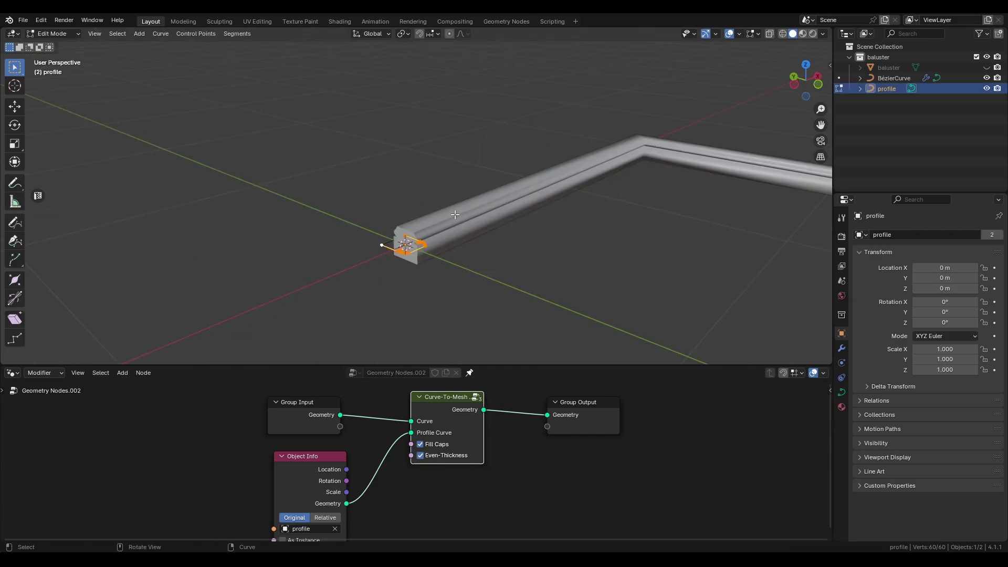
pyautogui.write('rx90')
pyautogui.press('Return')
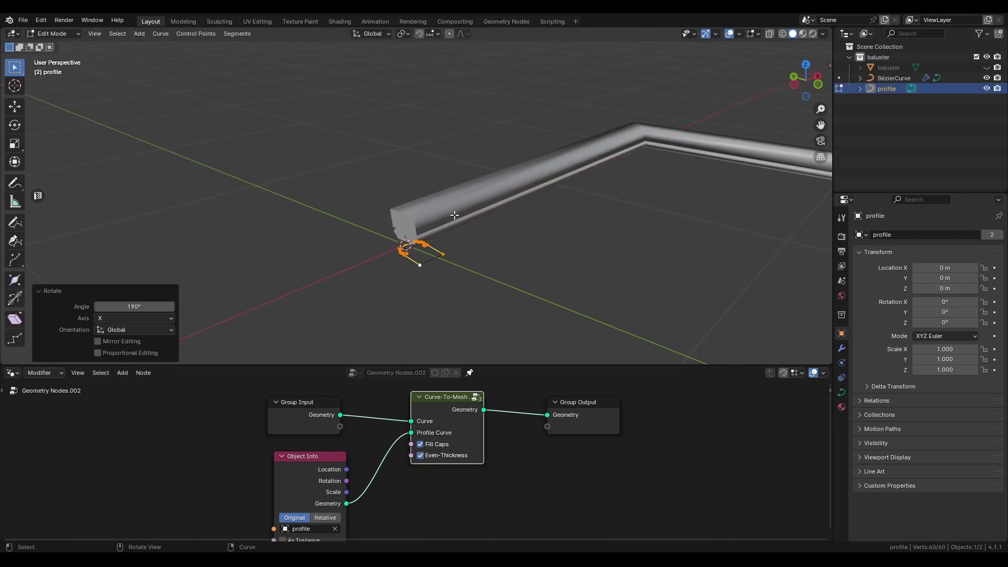
pyautogui.hotkey('ctrl', 'z')
# - Rotate the profile curve's points 90° about the Y axis and save the file
pyautogui.write('ry90')
pyautogui.press('Return')
pyautogui.press('Tab')
pyautogui.hotkey('ctrl', 's')
# - Insert a Set Shade Smooth node between Curve-To-Mesh and Group Output with Shade Smooth turned off
pyautogui.hotkey('shift', 'a')
pyautogui.write('Set')
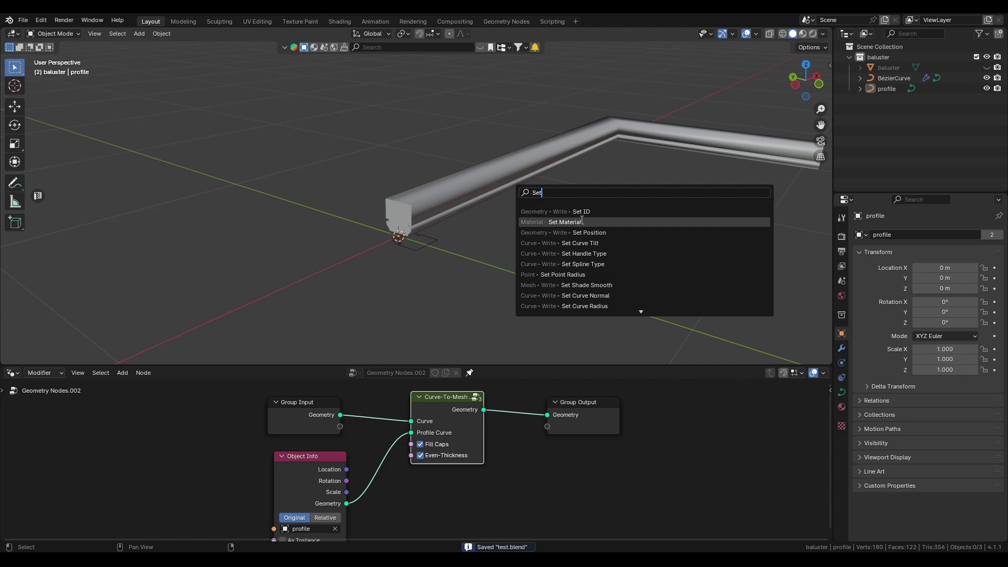
pyautogui.write(' Shade')
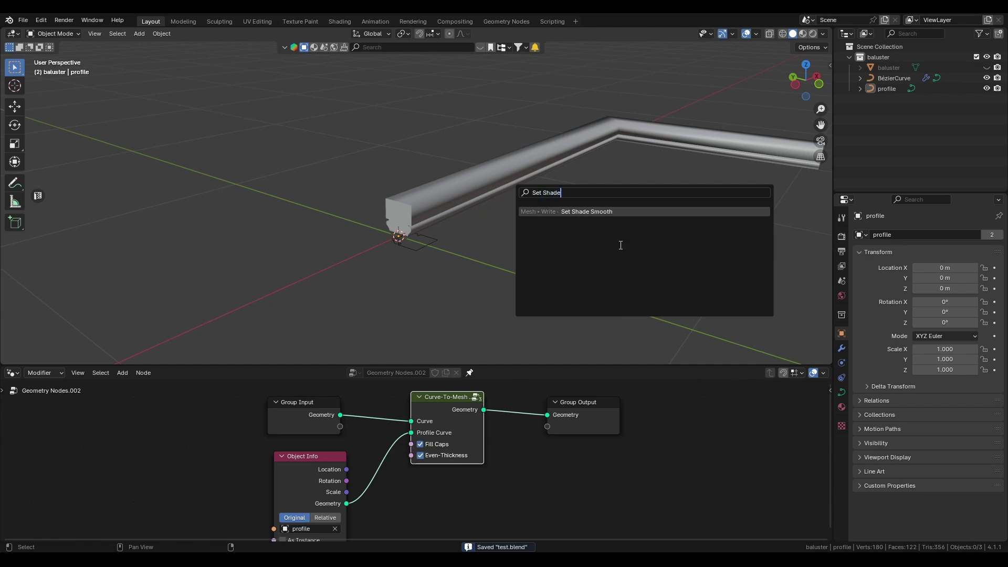
pyautogui.press('Return')
pyautogui.click(566, 452)
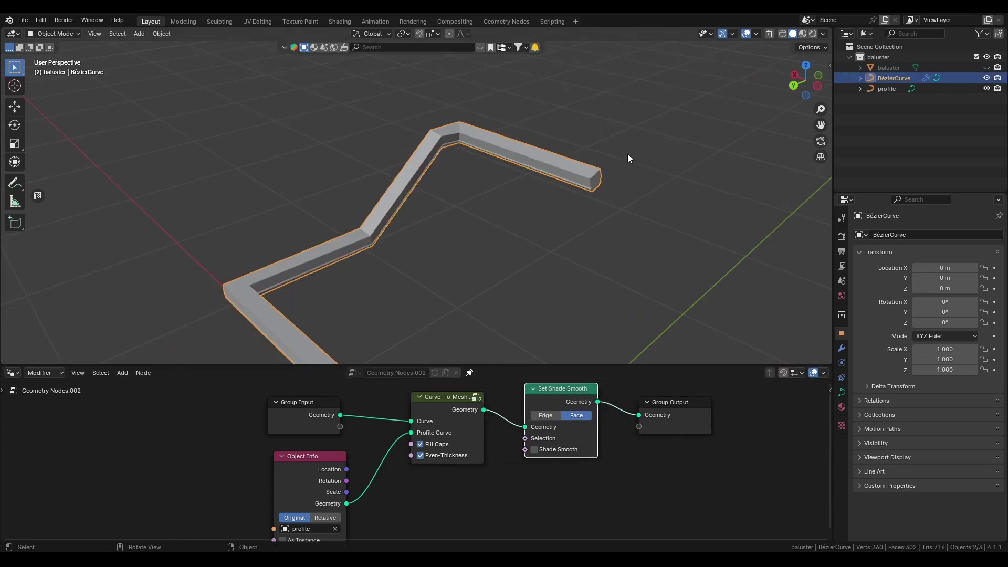
# - Insert a Set Curve Normal node between Group Input and Curve-To-Mesh and set its mode to Z Up
pyautogui.moveTo(628, 153); pyautogui.dragTo(476, 194, button='middle')
pyautogui.click(511, 162)
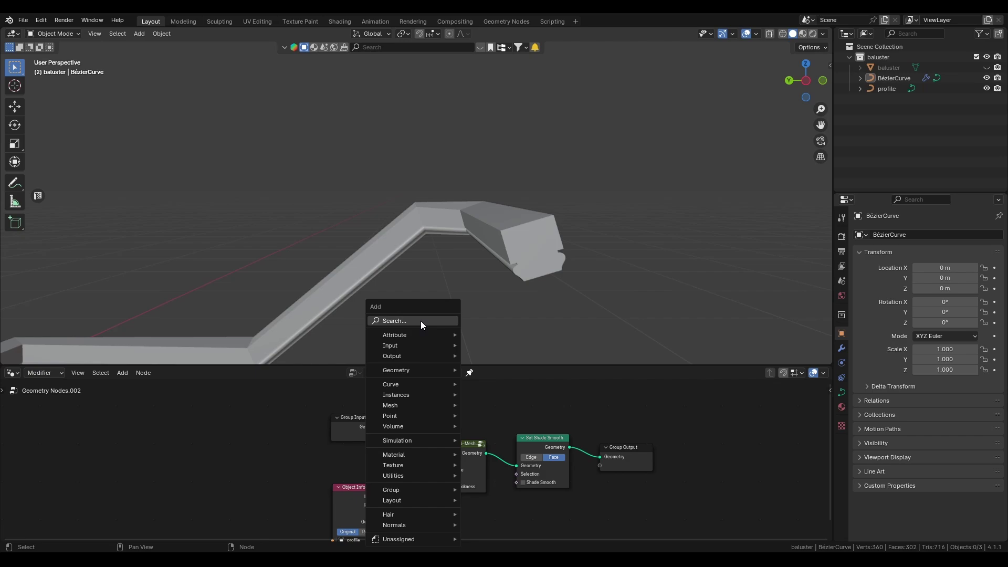
pyautogui.click(421, 321)
pyautogui.write('Set cur')
pyautogui.press('Down')
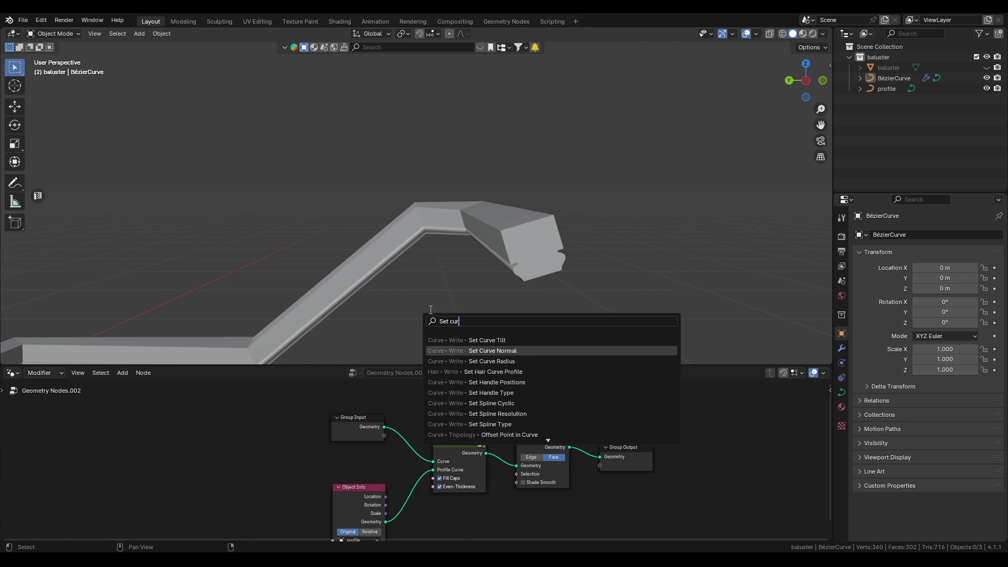
pyautogui.press('Return')
pyautogui.click(415, 425)
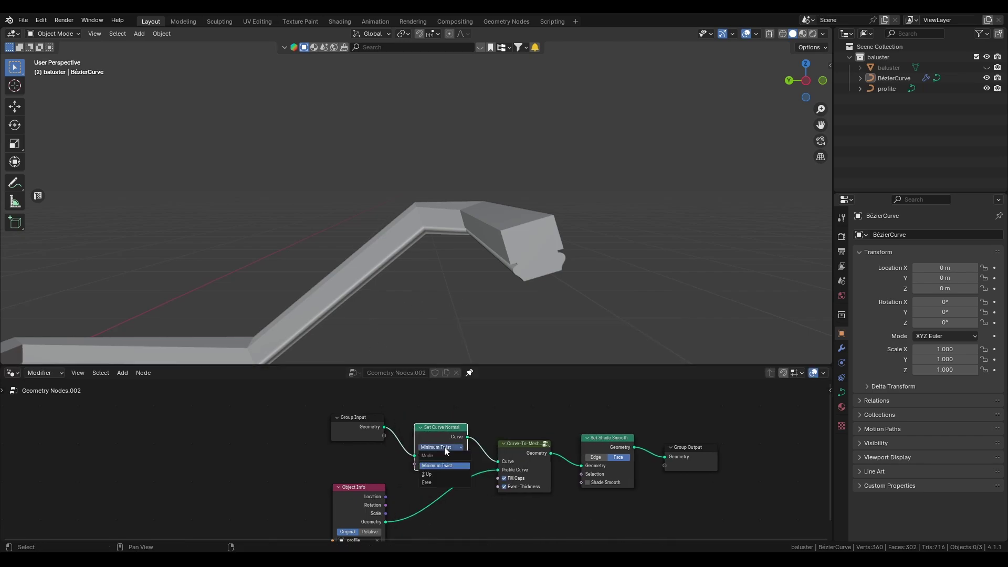
pyautogui.click(440, 473)
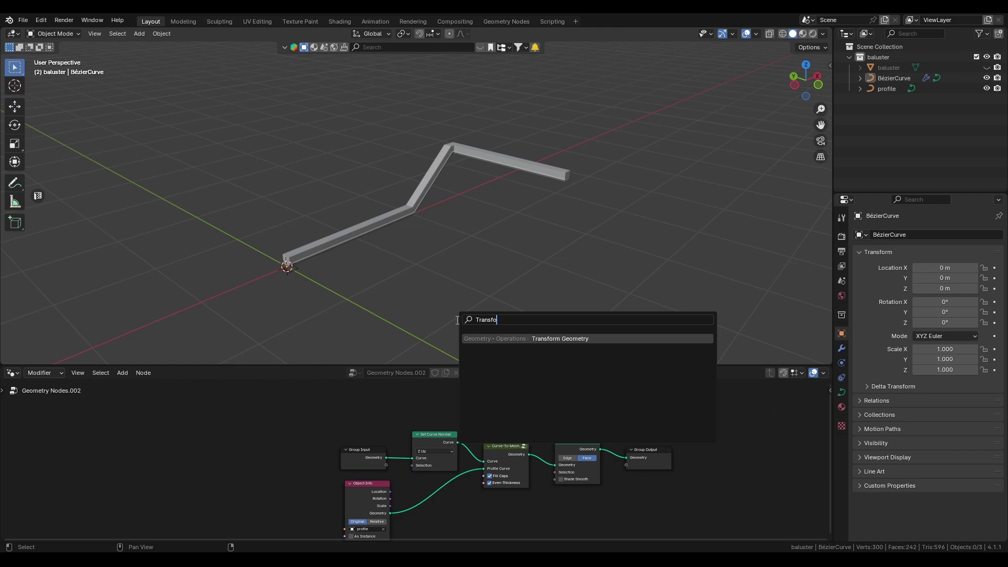
# - Insert a Transform Geometry node after Set Curve Normal and set its Z translation to 1.1 m
pyautogui.press('Return')
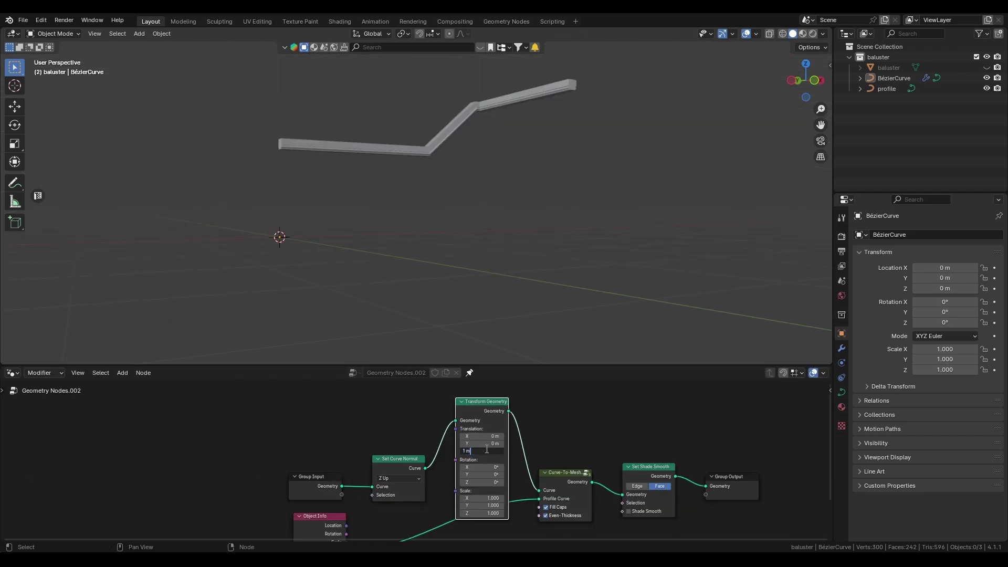
pyautogui.write('1.')
pyautogui.press('Return')
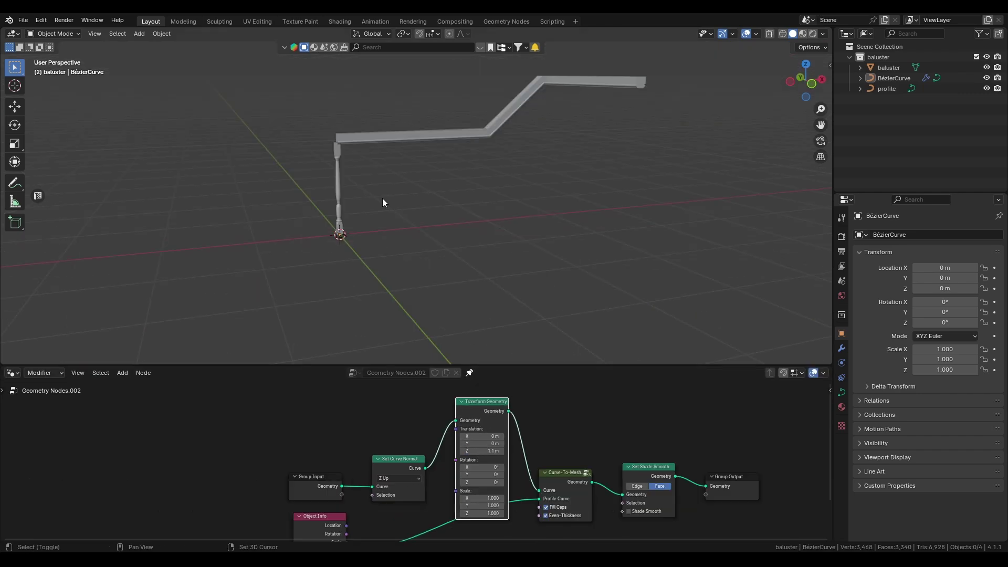
# - Examine from several angles how the raised handrail meets the top of the baluster
pyautogui.scroll(3, 451, 273)
pyautogui.keyDown('shift'); pyautogui.moveTo(383, 197); pyautogui.dragTo(445, 144, button='middle'); pyautogui.keyUp('shift')
pyautogui.scroll(4, 408, 226)
pyautogui.scroll(-2, 473, 220)
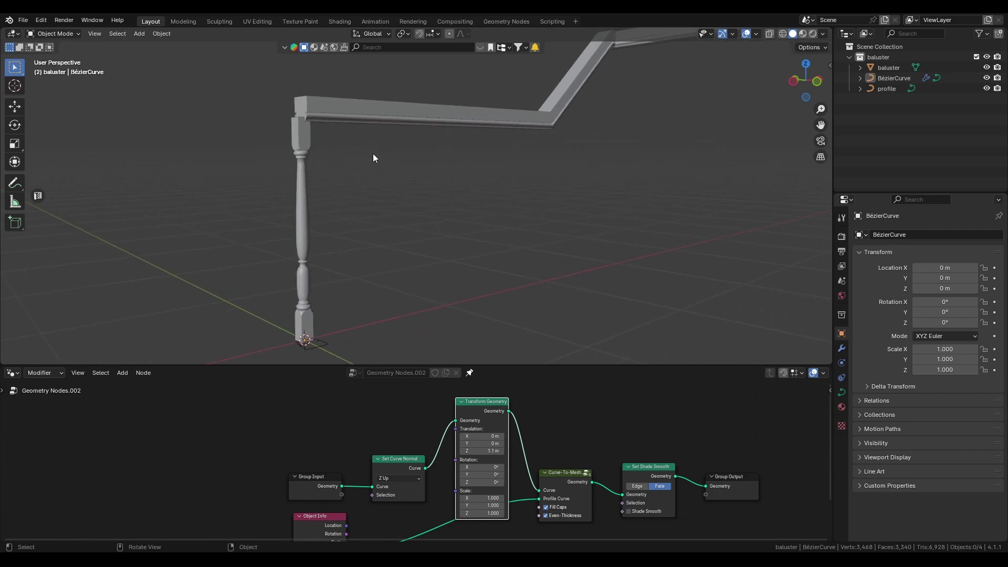
pyautogui.scroll(-2, 372, 152)
pyautogui.moveTo(372, 151); pyautogui.dragTo(396, 149, button='middle')
pyautogui.scroll(3, 395, 149)
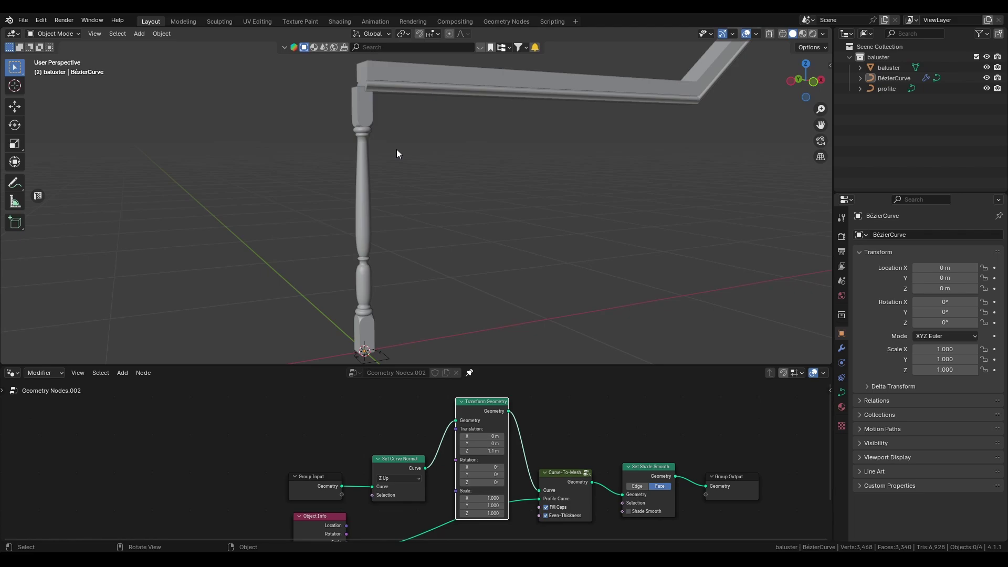
# - Group all the handrail nodes between Group Input and Group Output into one node group and return to the main tree
pyautogui.moveTo(392, 345); pyautogui.dragTo(637, 503)
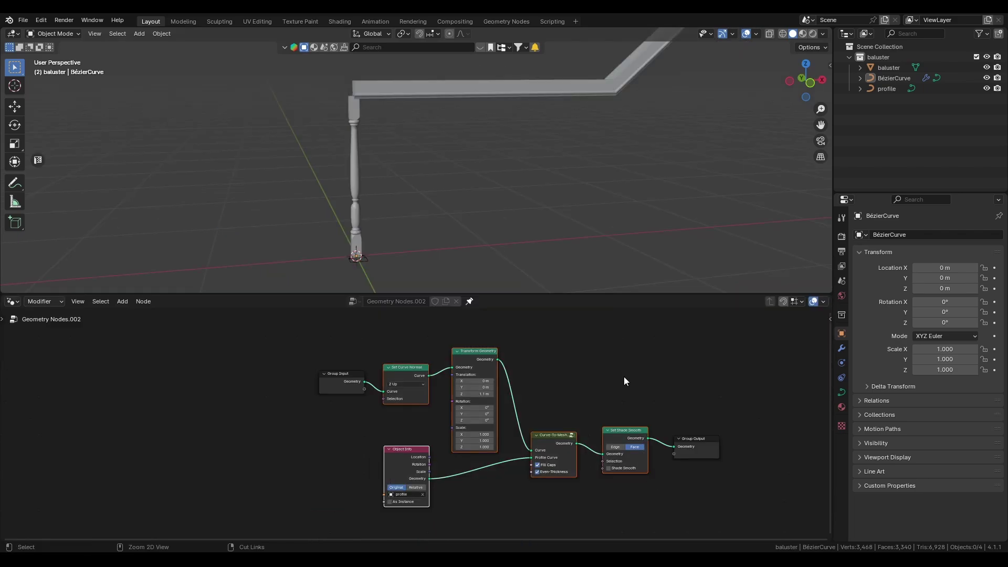
pyautogui.hotkey('ctrl', 'g')
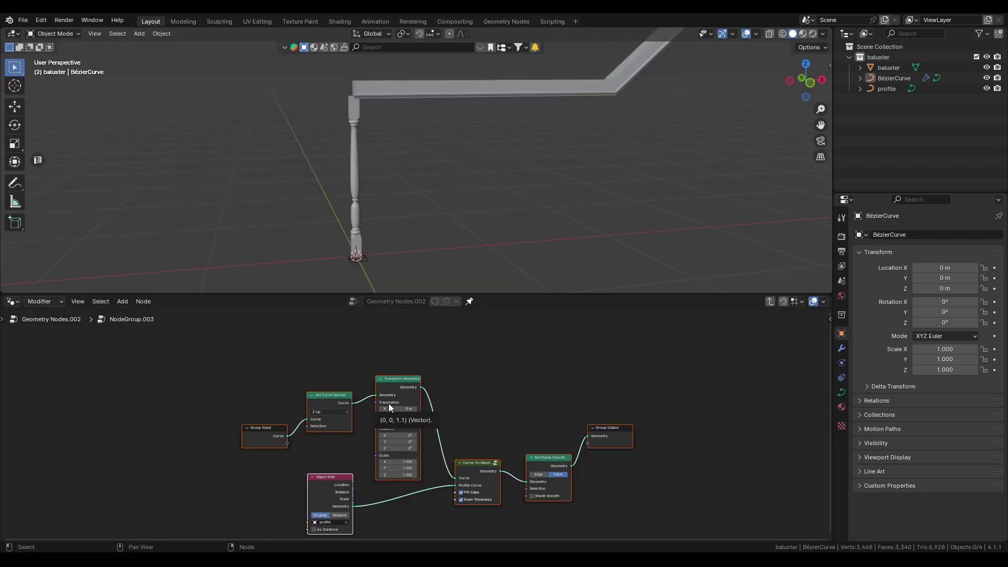
pyautogui.press('Tab')
# - Bring the baluster object into the node tree as an Object Info node placed below the handrail group
pyautogui.moveTo(889, 67); pyautogui.dragTo(428, 428)
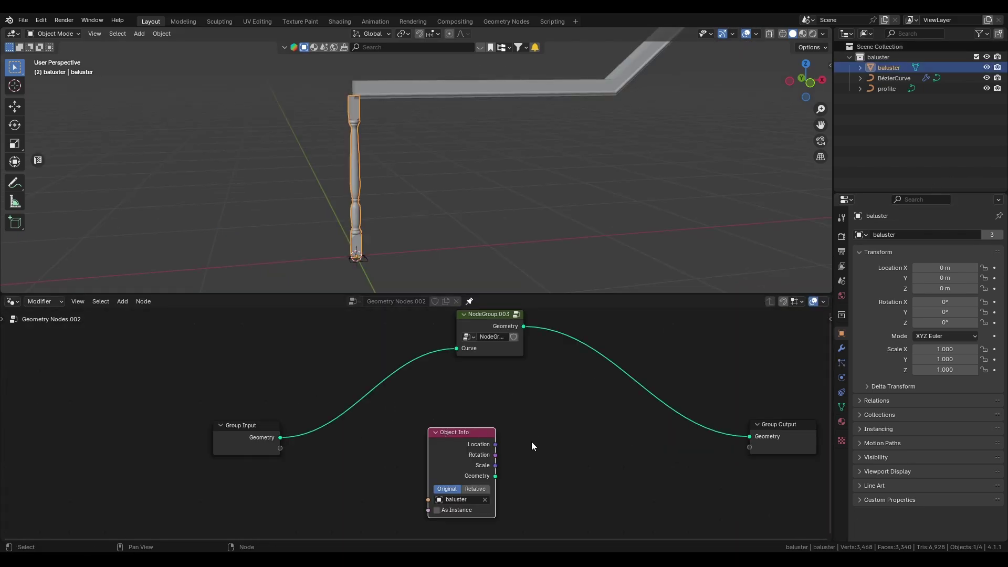
pyautogui.moveTo(531, 446); pyautogui.dragTo(521, 392, button='middle')
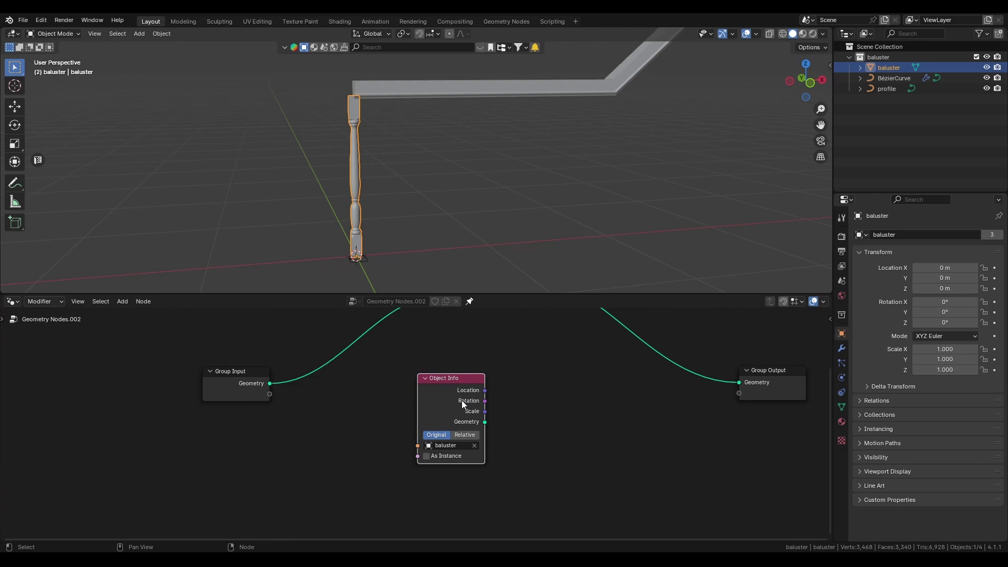
pyautogui.moveTo(461, 403); pyautogui.dragTo(449, 470)
# - Add a Resample Curve node above the baluster's Object Info and feed it the Group Input geometry
pyautogui.click(458, 427)
pyautogui.hotkey('shift', 'a')
pyautogui.click(445, 325)
pyautogui.write('resample')
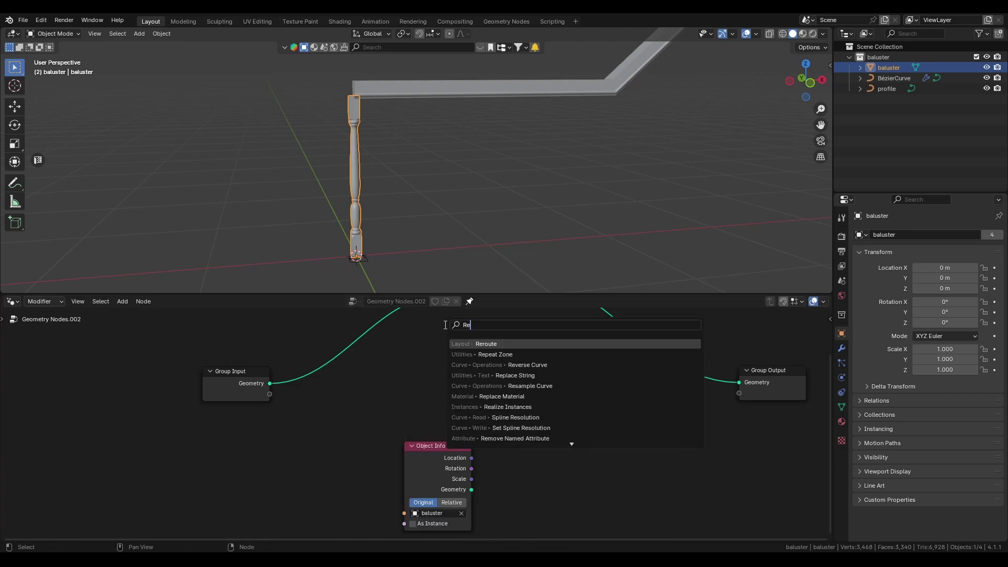
pyautogui.press('Return')
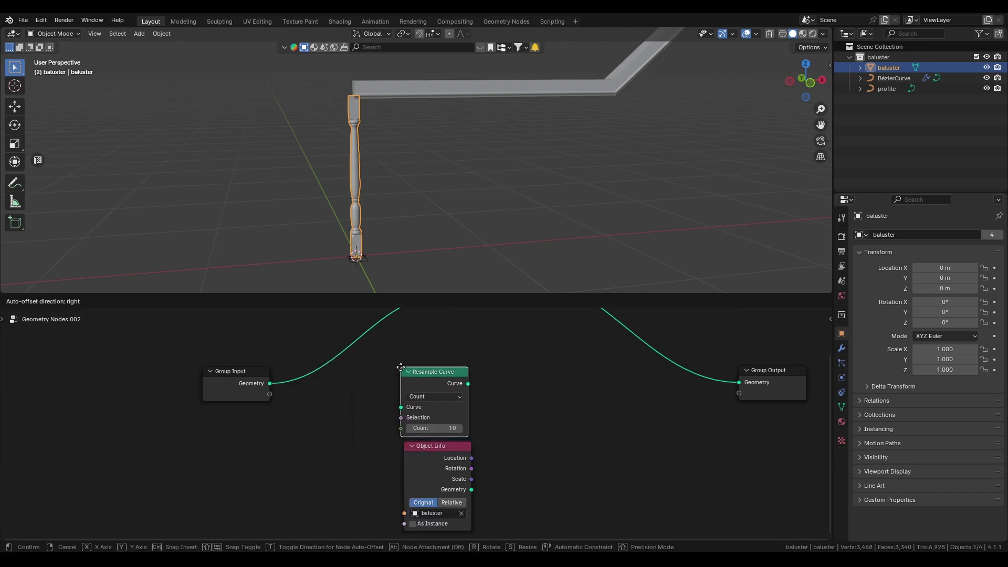
pyautogui.click(398, 369)
pyautogui.moveTo(270, 384); pyautogui.dragTo(401, 407)
pyautogui.moveTo(433, 372); pyautogui.dragTo(437, 371)
# - Add an Instance on Points node using the resampled curve as points and the baluster geometry as the instance
pyautogui.hotkey('shift', 'a')
pyautogui.click(534, 319)
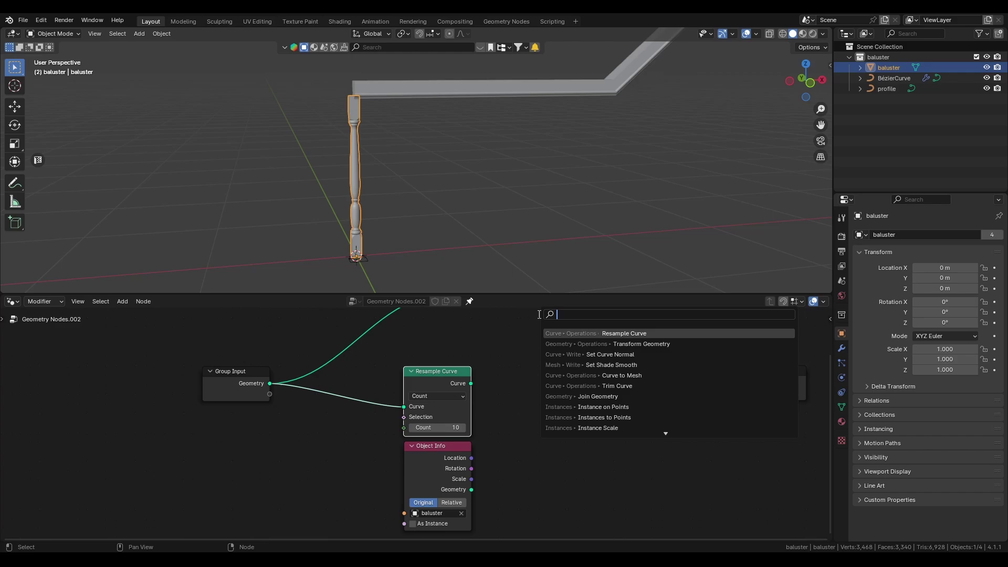
pyautogui.write('instance on')
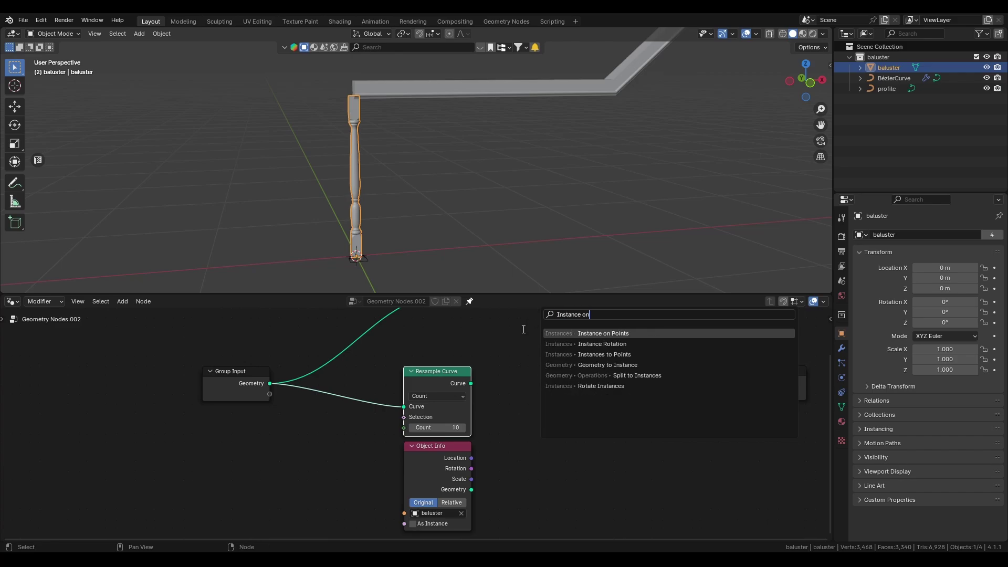
pyautogui.press('Return')
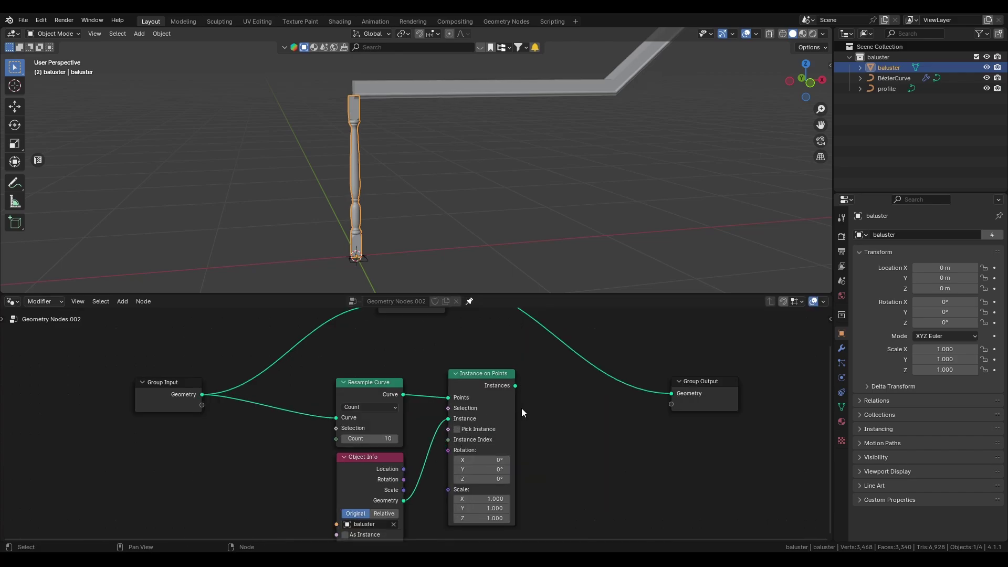
# - Insert a Join Geometry node before Group Output and connect the baluster instances to it alongside the handrail
pyautogui.write('join')
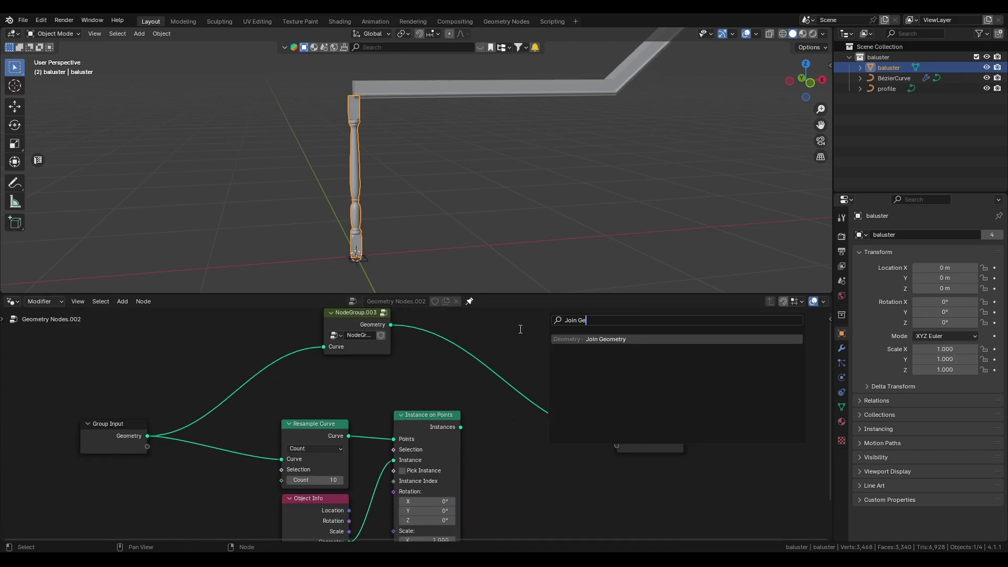
pyautogui.press('Return')
pyautogui.click(497, 394)
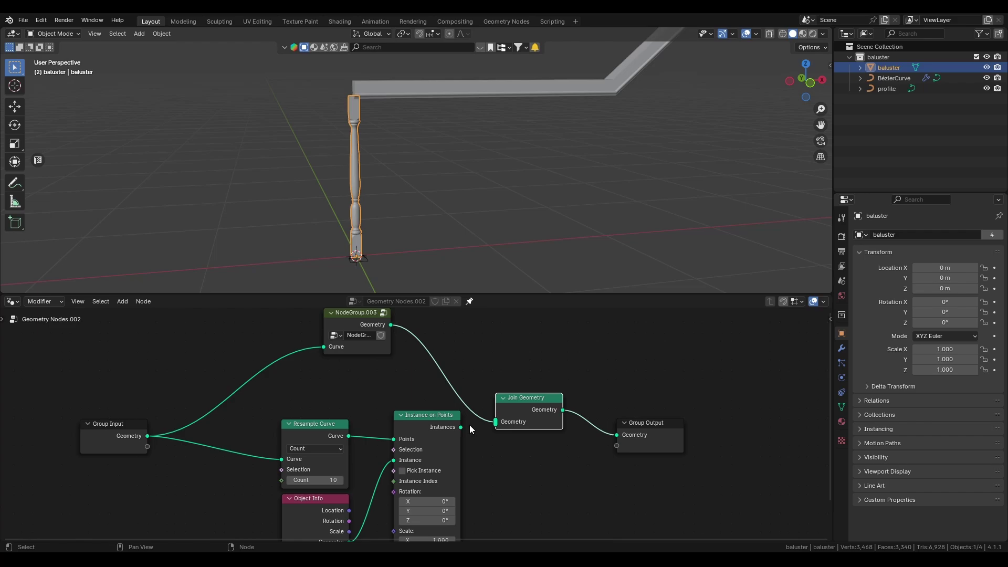
pyautogui.moveTo(460, 427); pyautogui.dragTo(496, 421)
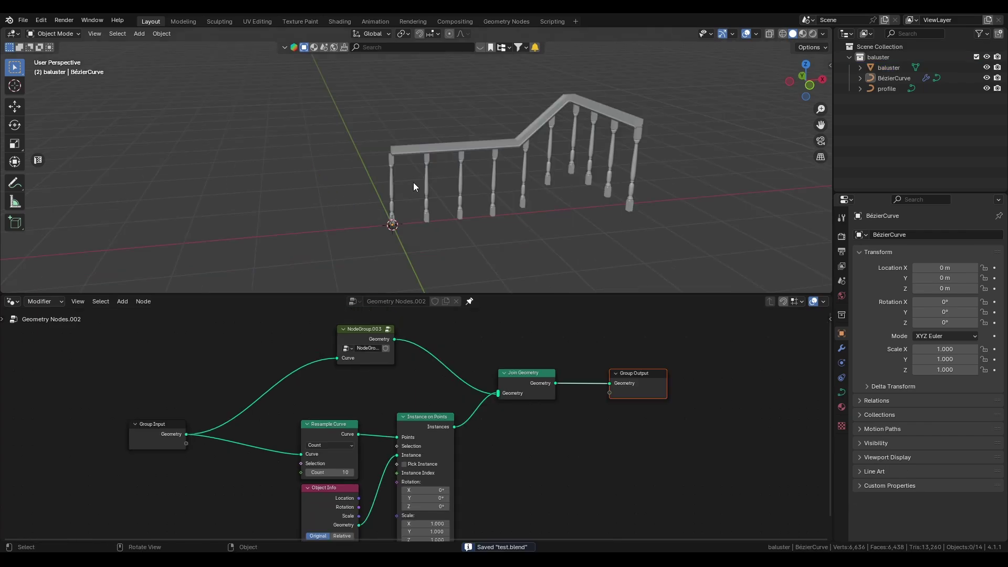
# - Examine how the first baluster lines up with the end of the handrail
pyautogui.scroll(6, 414, 182)
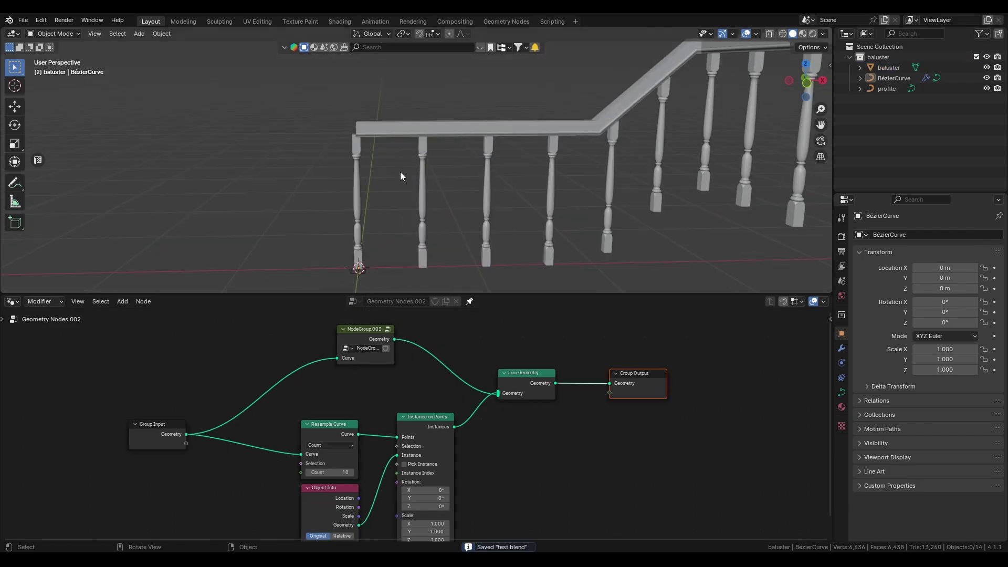
pyautogui.scroll(5, 387, 153)
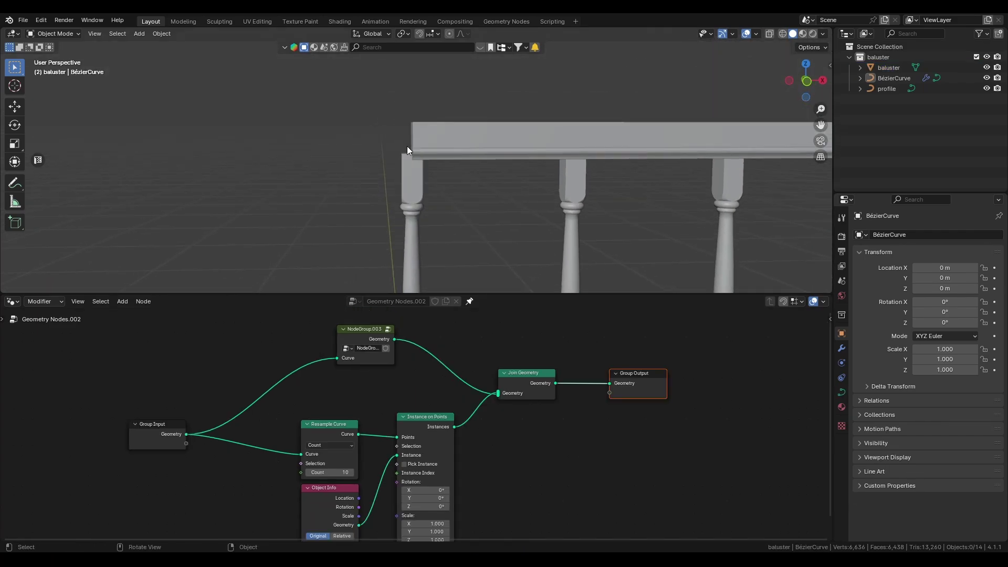
pyautogui.scroll(-3, 424, 180)
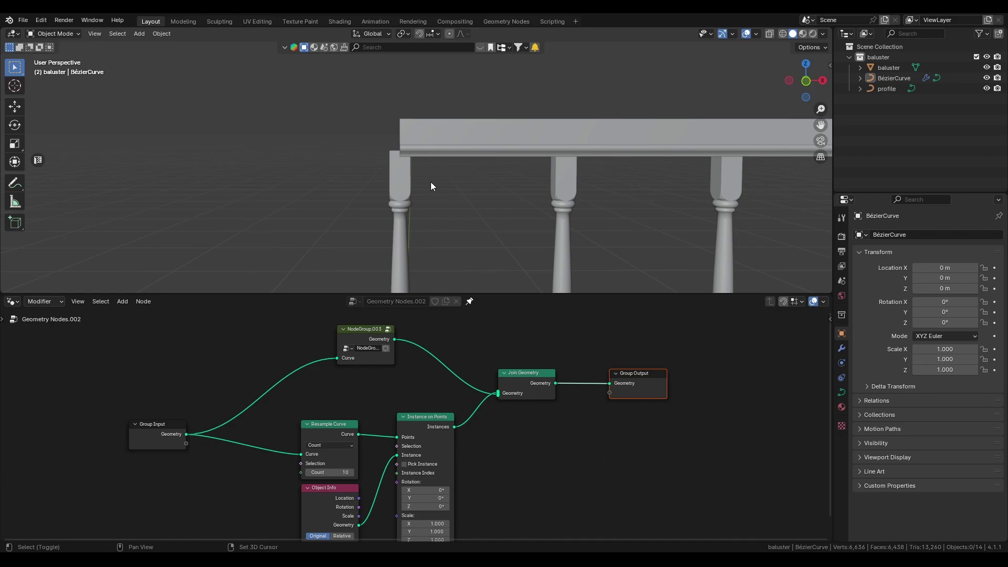
pyautogui.moveTo(431, 181); pyautogui.dragTo(394, 139, button='middle')
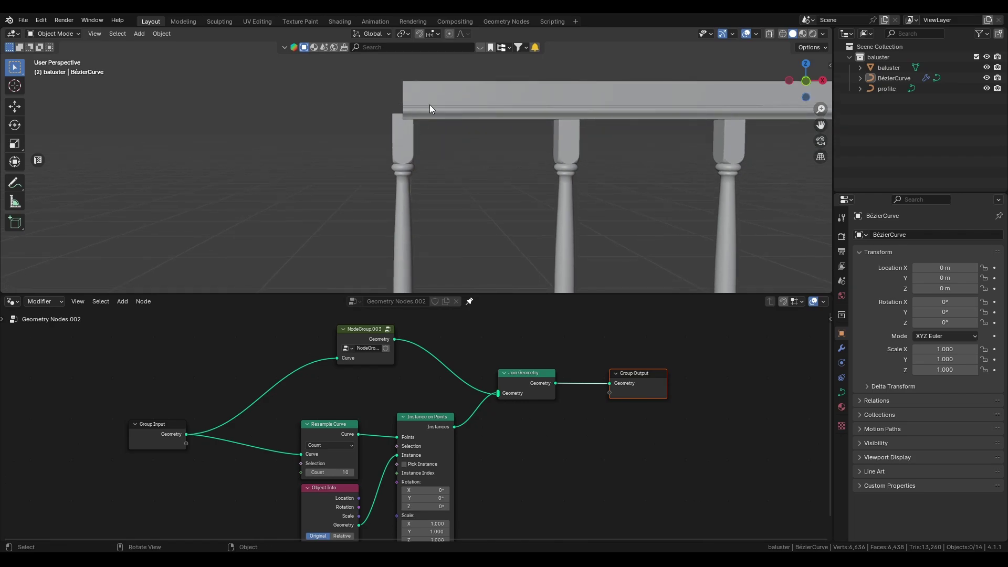
pyautogui.scroll(-5, 433, 112)
pyautogui.click(400, 173)
pyautogui.scroll(-1, 400, 174)
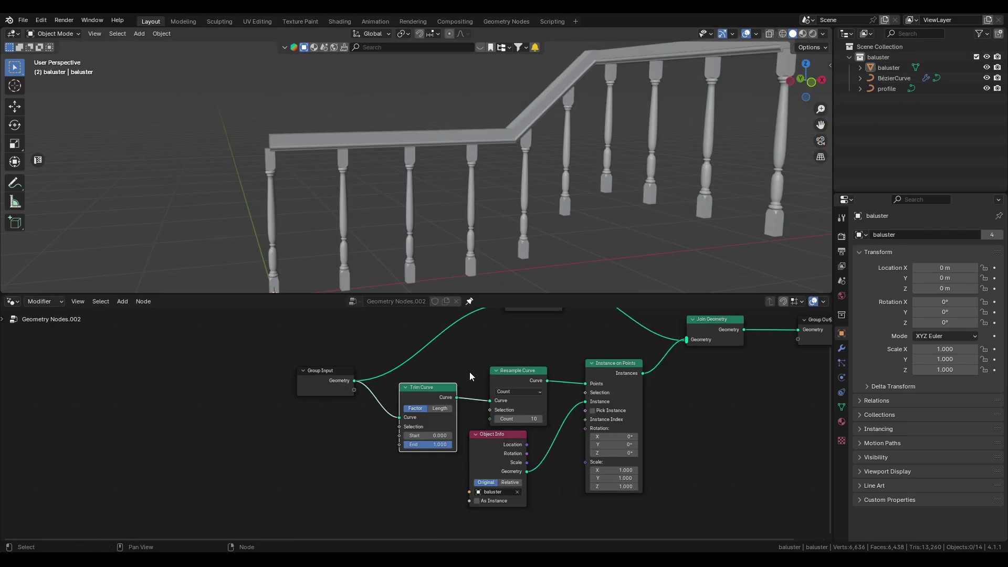
# - Drive the Trim Curve End with a Curve Length node fed by the Group Input geometry, minus 0.5 through a Subtract node
pyautogui.keyDown('ctrl'); pyautogui.hscroll(4, 469, 372); pyautogui.keyUp('ctrl')
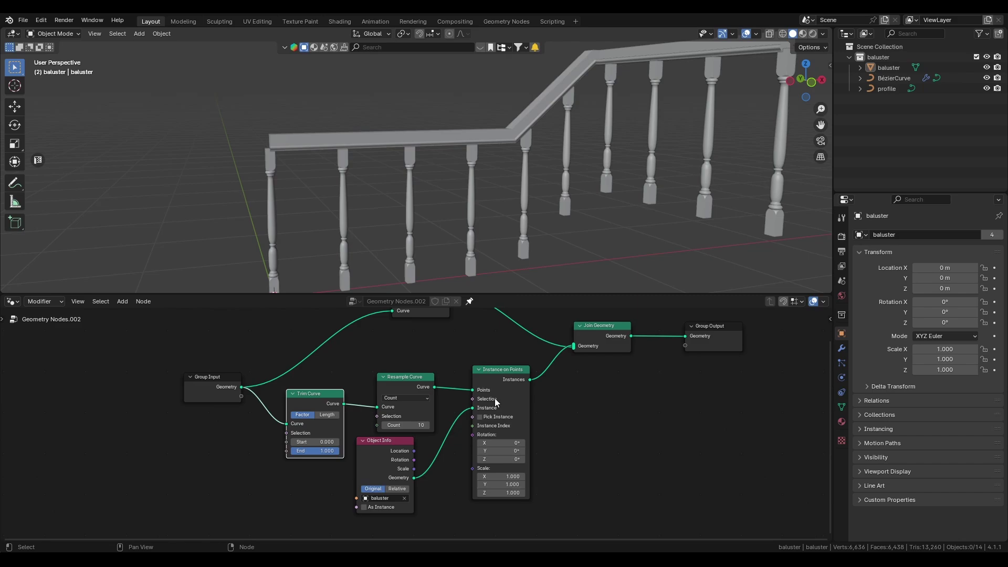
pyautogui.write('curve length')
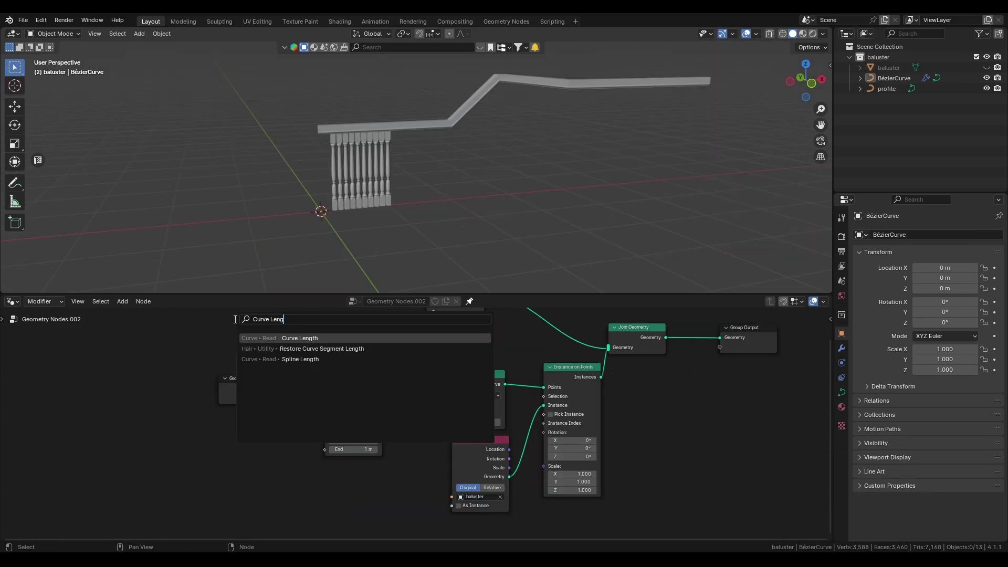
pyautogui.press('Return')
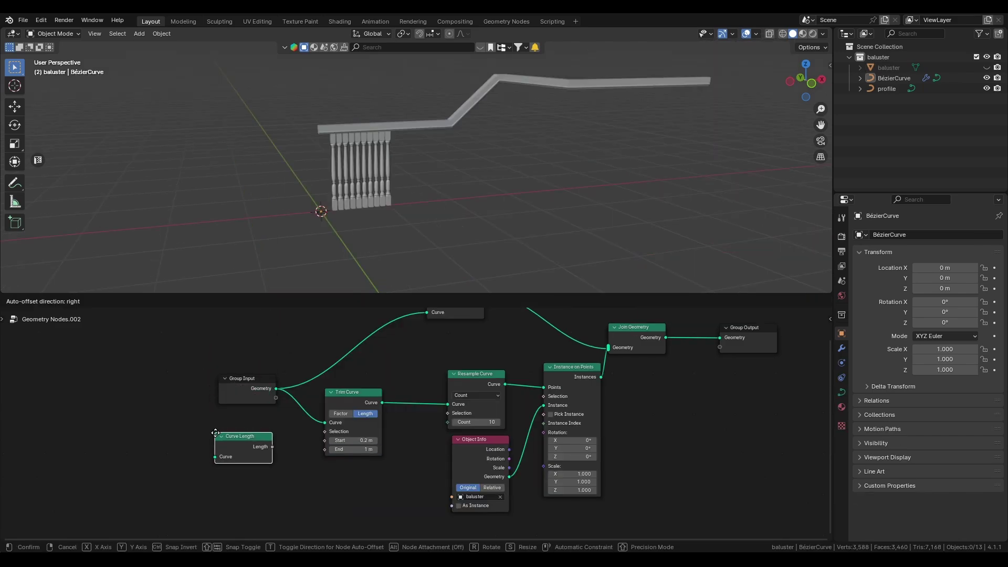
pyautogui.click(215, 434)
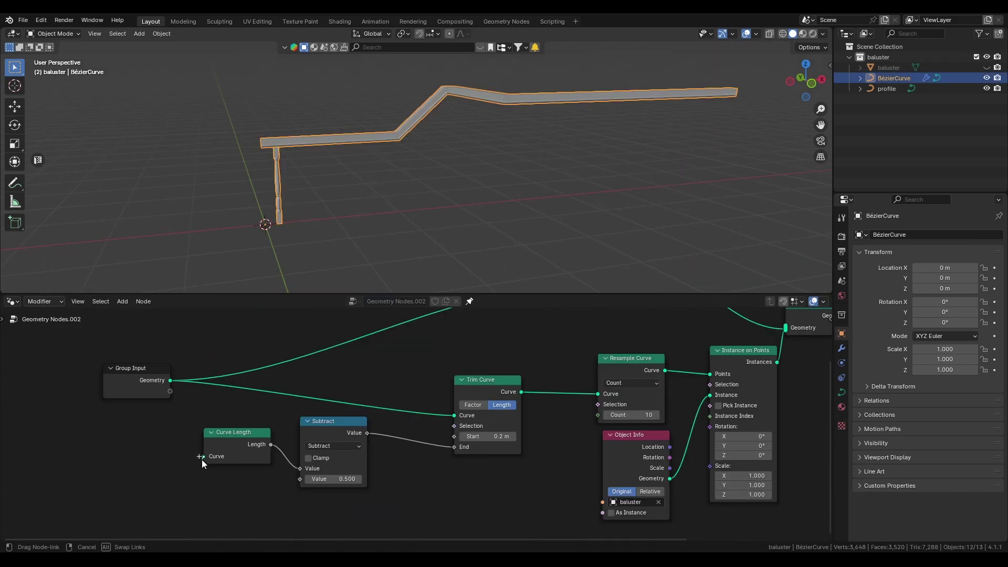
pyautogui.moveTo(203, 456); pyautogui.dragTo(173, 384)
pyautogui.click(523, 225)
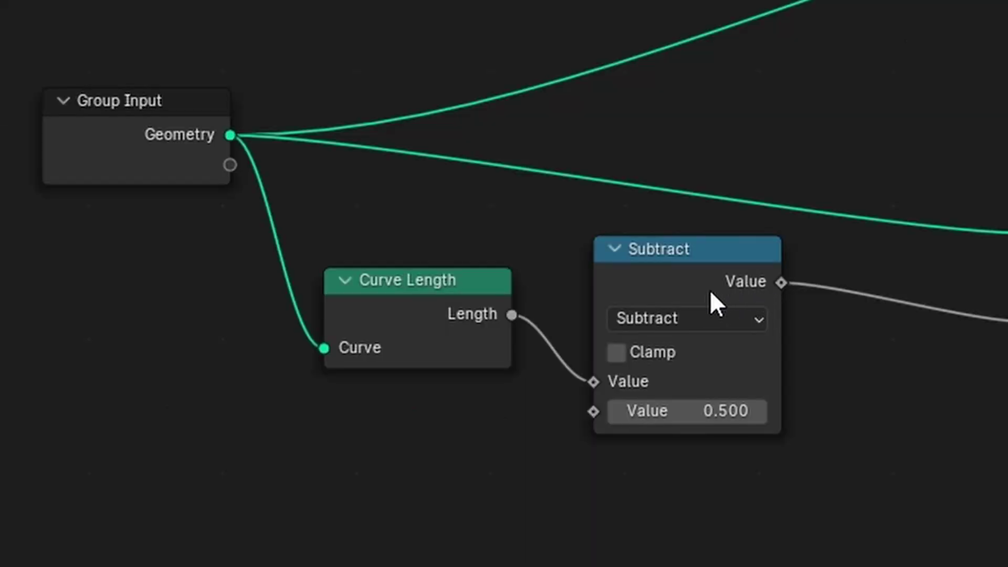
pyautogui.moveTo(345, 440); pyautogui.dragTo(398, 444)
pyautogui.moveTo(463, 293); pyautogui.dragTo(632, 317)
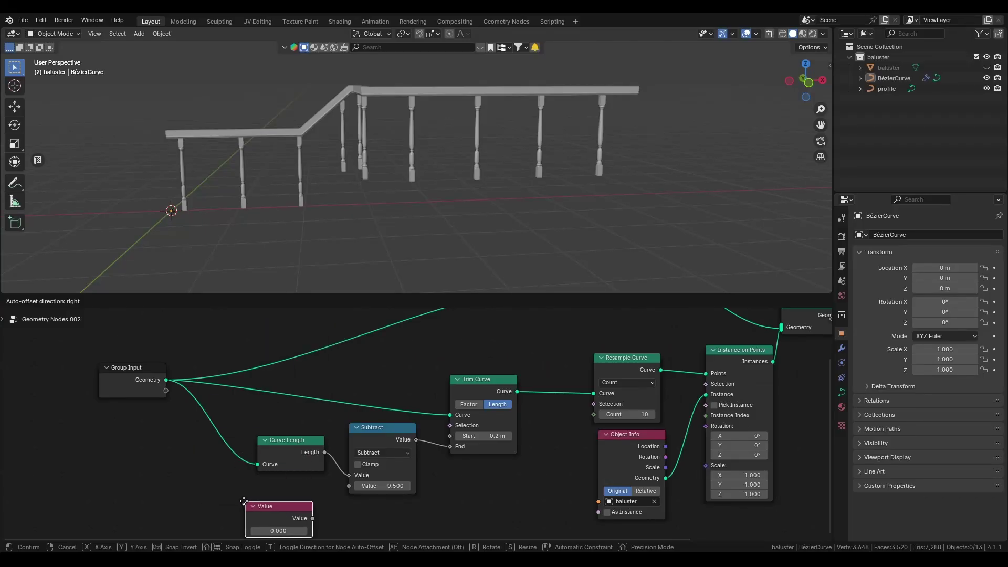
# - Add a Value node of 0.2 and link it to both the Trim Curve Start and the Subtract node's second value
pyautogui.click(241, 501)
pyautogui.click(261, 530)
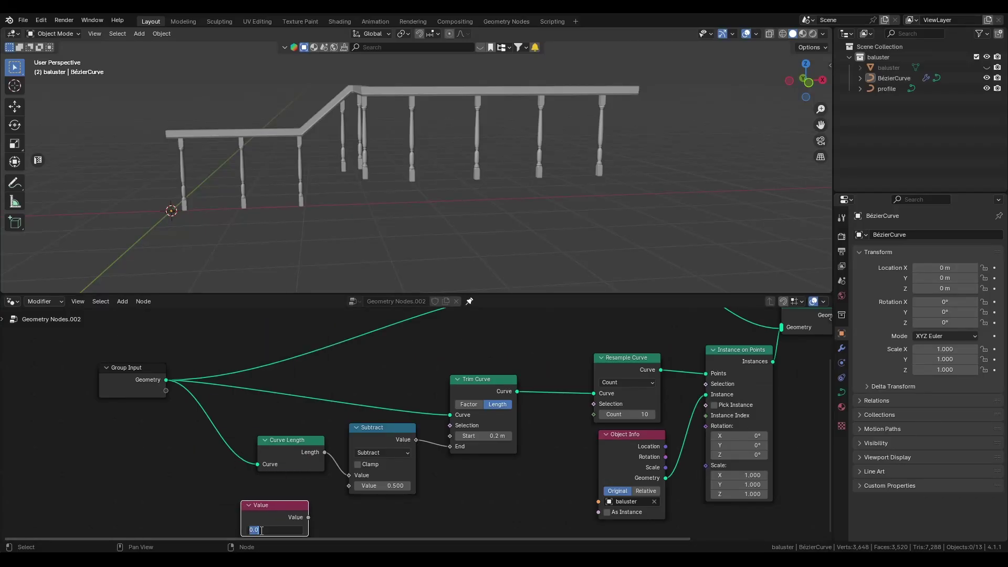
pyautogui.write('0.2')
pyautogui.press('Return')
pyautogui.hotkey('ctrl', 's')
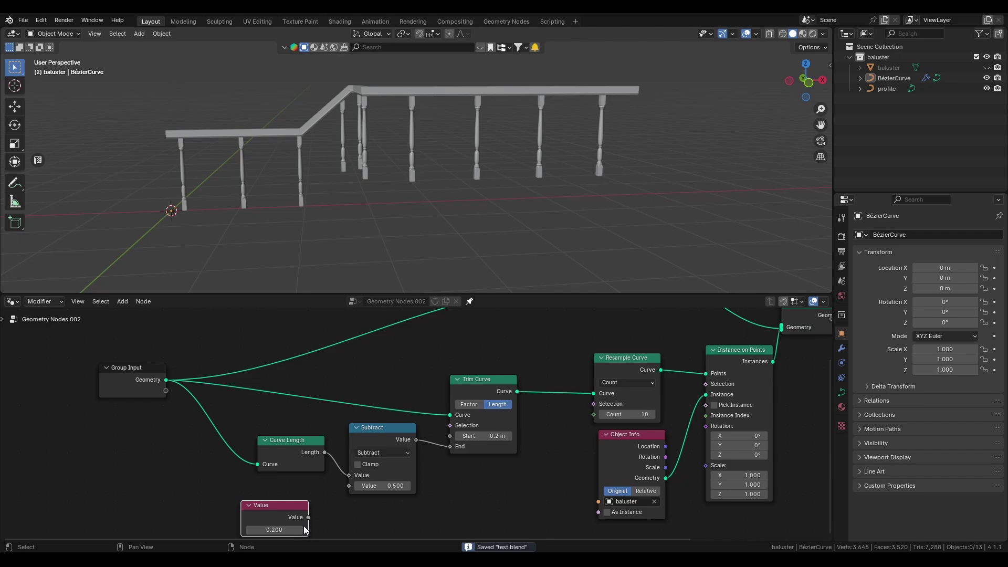
pyautogui.moveTo(308, 518); pyautogui.dragTo(449, 437)
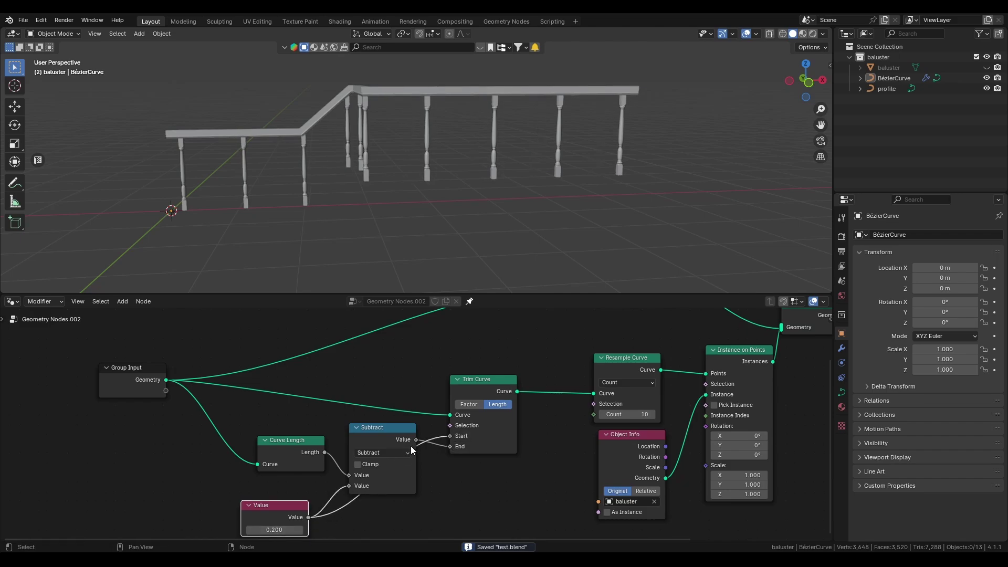
pyautogui.moveTo(296, 501); pyautogui.dragTo(311, 482)
pyautogui.moveTo(494, 189); pyautogui.dragTo(519, 198, button='middle')
pyautogui.moveTo(289, 511); pyautogui.dragTo(328, 511)
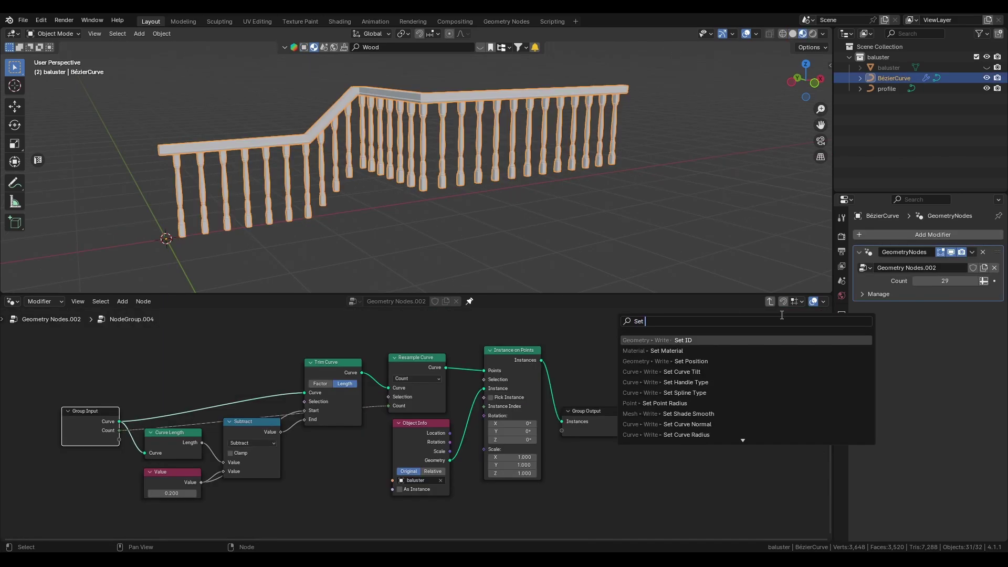
# - Insert a Set Material node between Instance on Points and Group Output in the baluster group, spacing the nodes apart
pyautogui.press('Down')
pyautogui.press('Return')
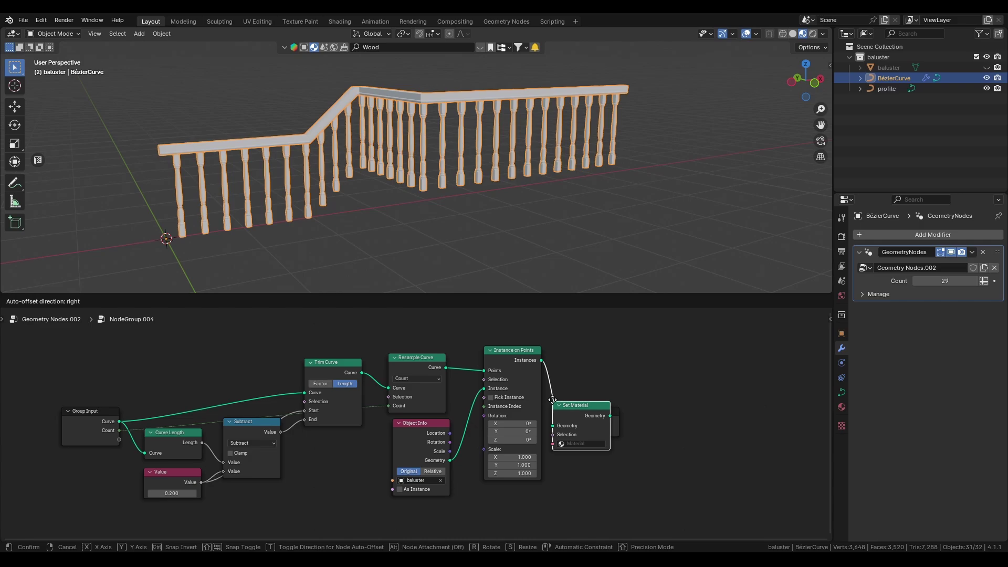
pyautogui.click(611, 401)
pyautogui.moveTo(701, 397); pyautogui.dragTo(679, 442)
pyautogui.press('g')
pyautogui.click(732, 436)
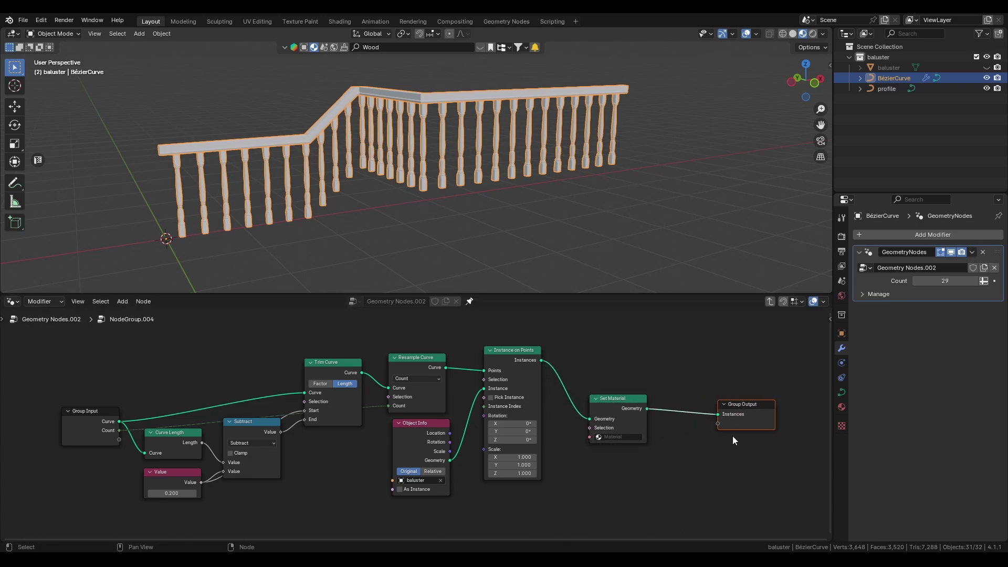
pyautogui.moveTo(653, 366); pyautogui.dragTo(609, 422)
pyautogui.press('g')
pyautogui.click(637, 409)
pyautogui.click(659, 451)
# - Choose the Wood material in the baluster group's Set Material node and save the file
pyautogui.scroll(2, 663, 446)
pyautogui.click(706, 423)
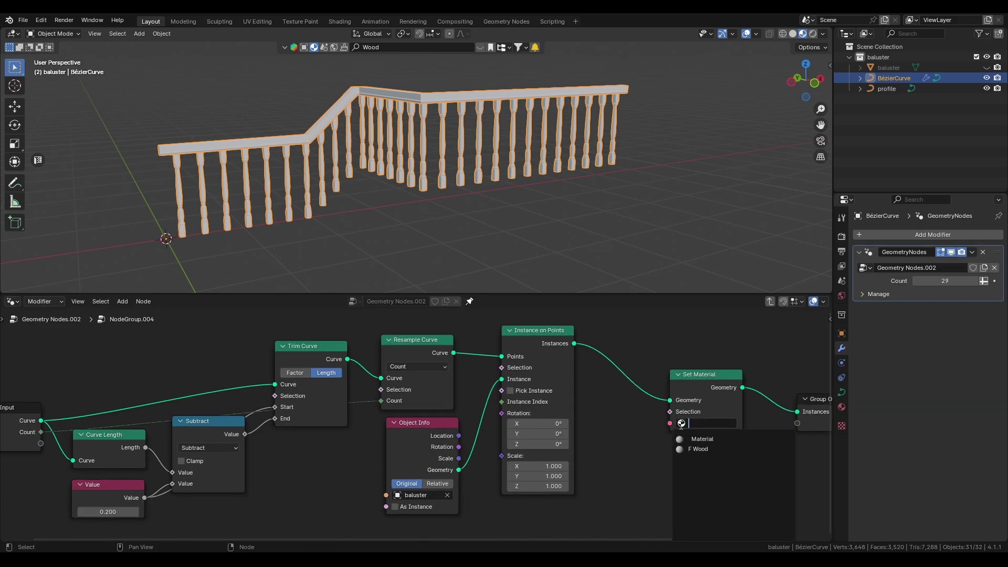
pyautogui.click(710, 449)
pyautogui.click(535, 199)
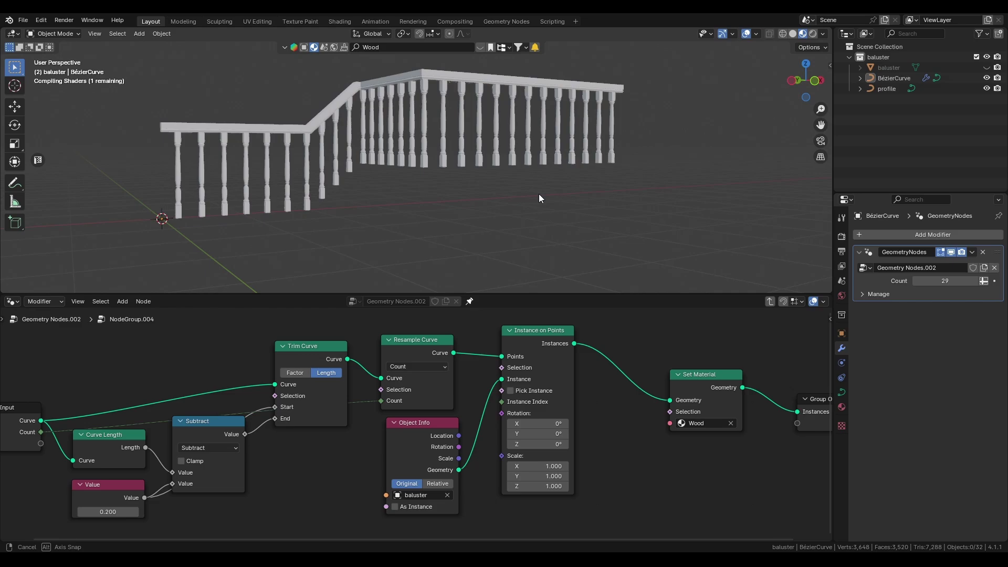
pyautogui.hotkey('ctrl', 's')
# - Add a UV Unwrap node below the link between Set Shade Smooth and Set Material in the handrail group
pyautogui.moveTo(710, 424); pyautogui.dragTo(696, 433, button='middle')
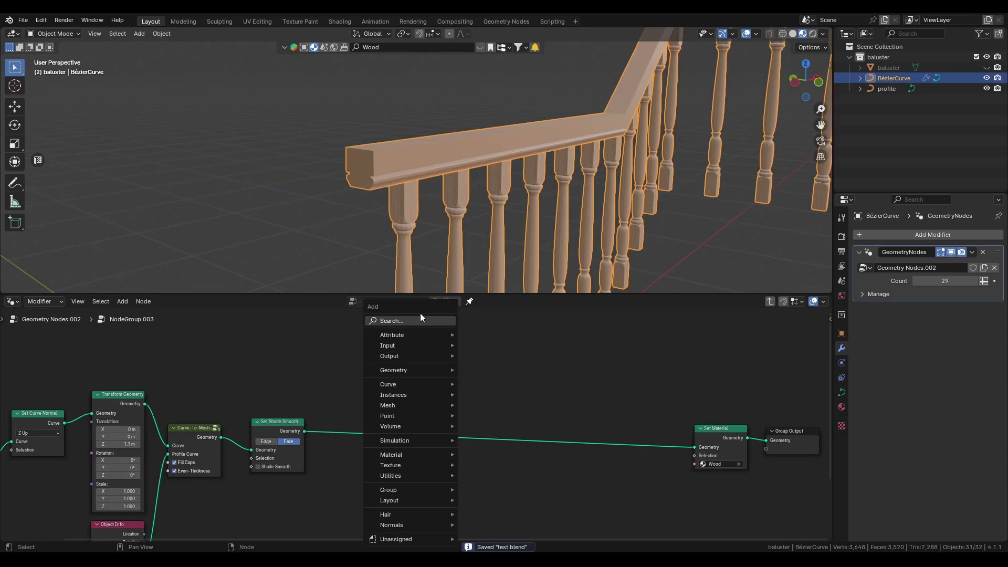
pyautogui.click(420, 318)
pyautogui.write('uv')
pyautogui.press('Return')
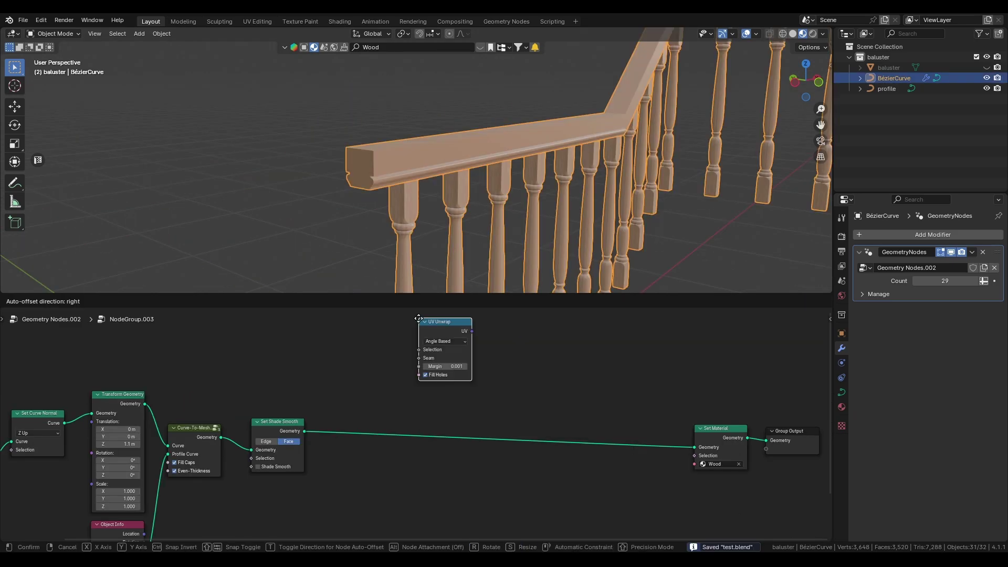
pyautogui.click(337, 461)
# - Add a Pack UV Islands node fed by the UV output of the UV Unwrap node
pyautogui.hotkey('shift', 'a')
pyautogui.write('pack')
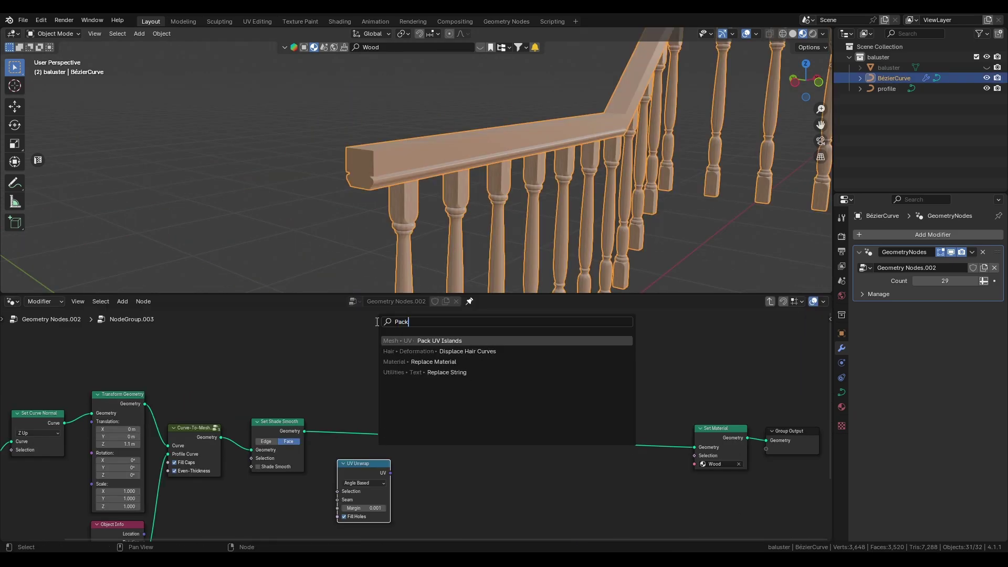
pyautogui.press('Return')
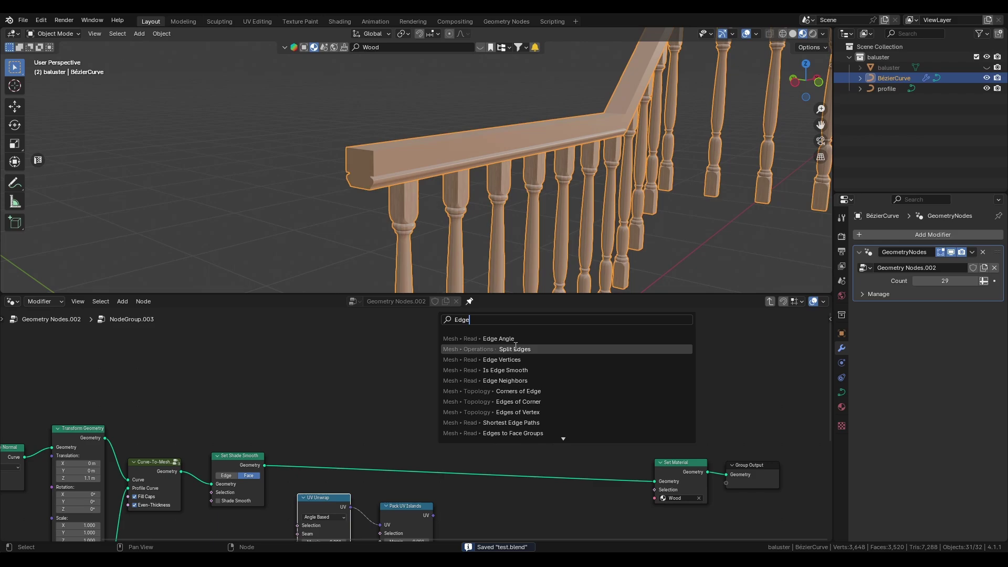
# - Add an Edge Angle node and a Float comparison node set to Less Than above the handrail group's main link
pyautogui.press('Return')
pyautogui.click(325, 383)
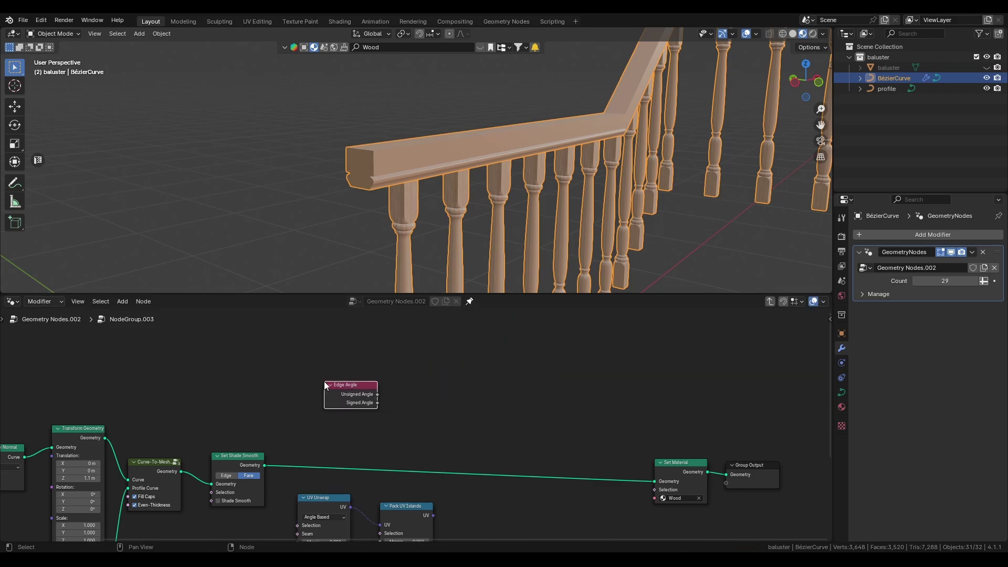
pyautogui.hotkey('shift', 'a')
pyautogui.write('greater')
pyautogui.press('Return')
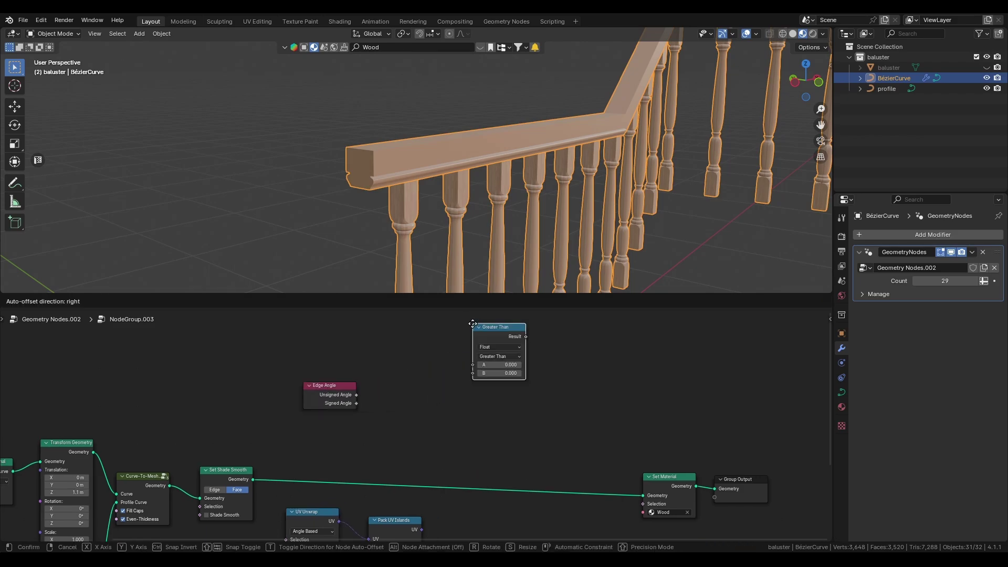
pyautogui.click(387, 360)
pyautogui.scroll(2, 345, 405)
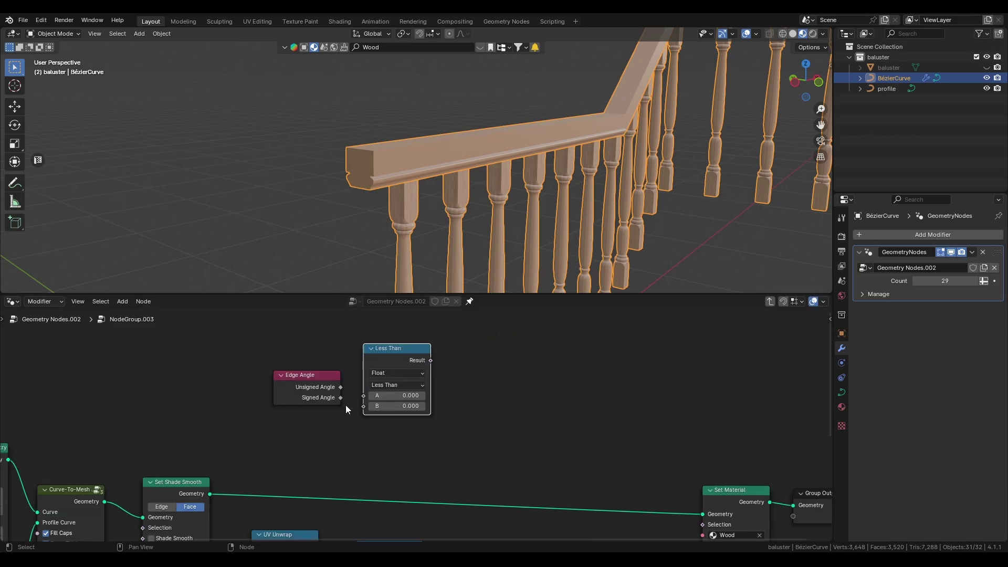
# - Add a Split Edges node between Set Shade Smooth and Set Material, using the Less Than result as its selection
pyautogui.hotkey('shift', 'a')
pyautogui.write('Split')
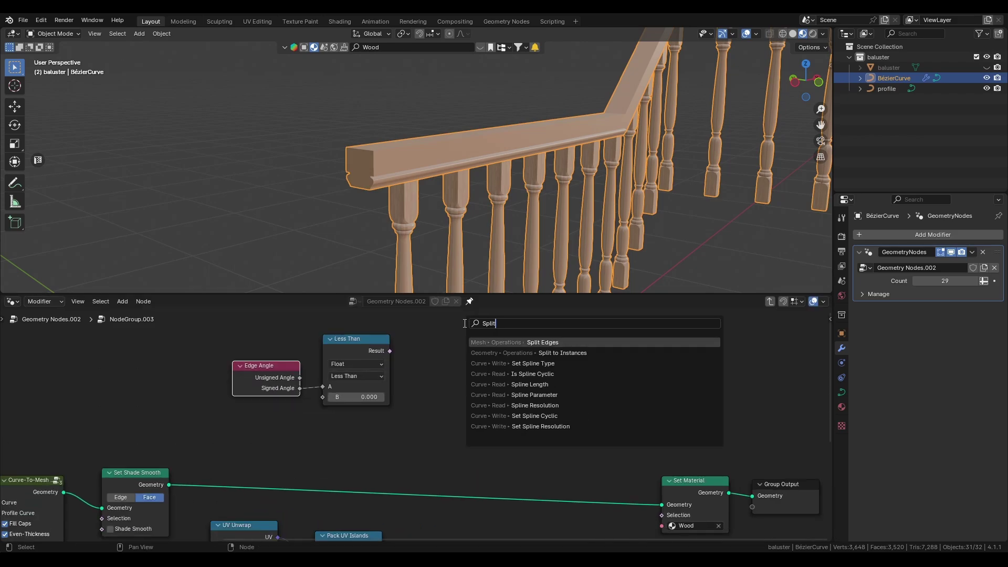
pyautogui.press('Return')
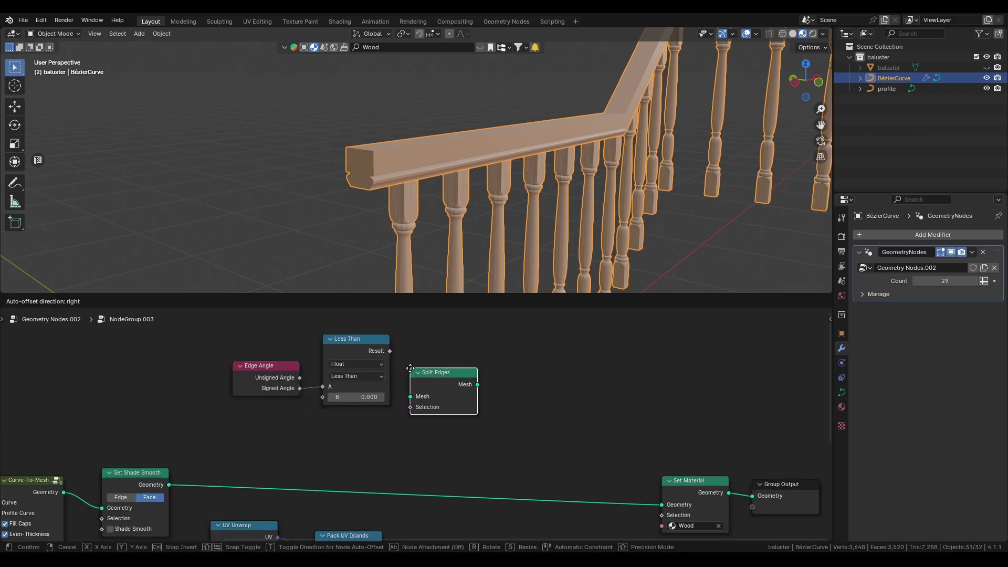
pyautogui.click(420, 374)
pyautogui.moveTo(389, 351); pyautogui.dragTo(416, 409)
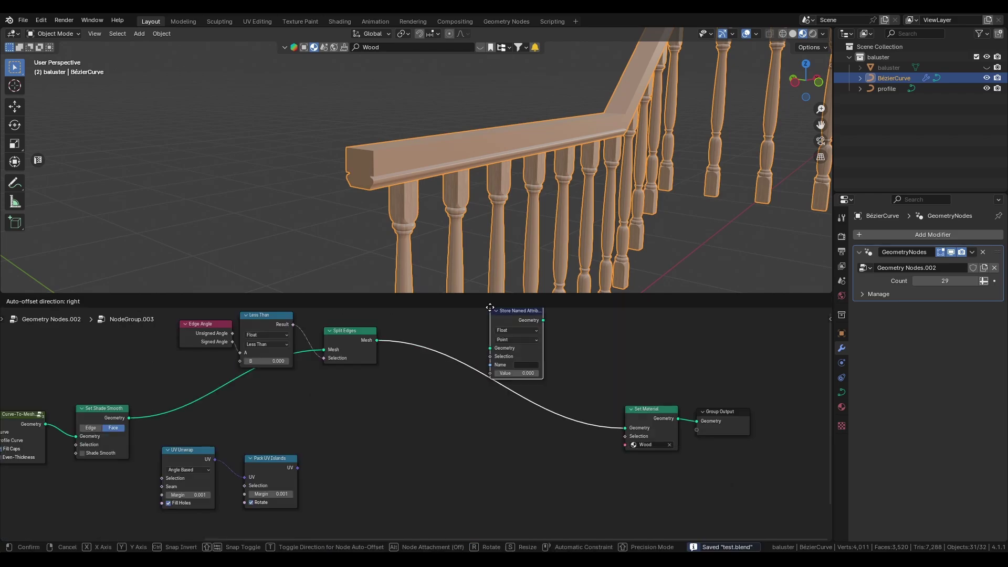
# - Insert a Store Named Attribute node after Split Edges, set to 2D Vector and Face Corner, with the packed UVs as its value
pyautogui.click(448, 341)
pyautogui.click(474, 364)
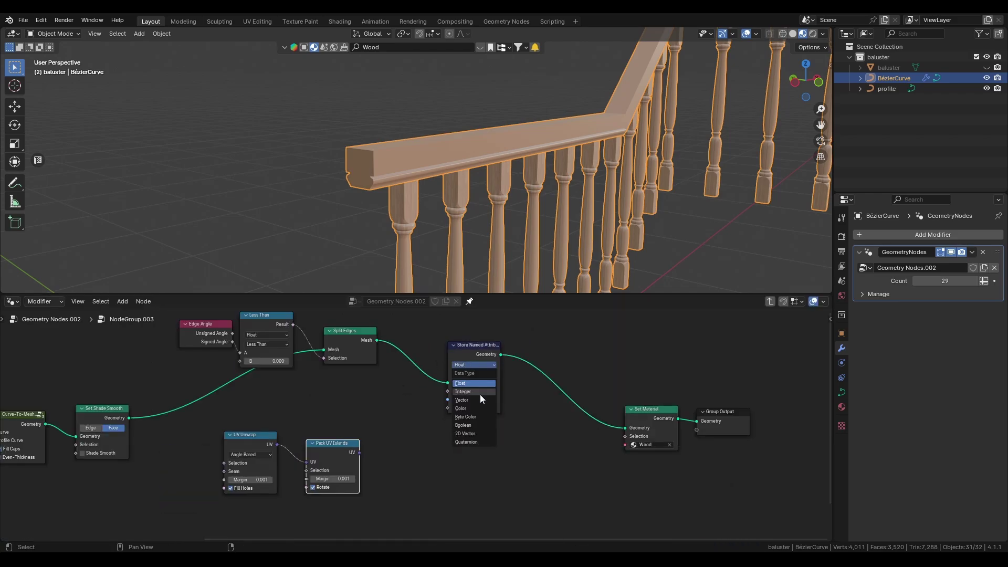
pyautogui.click(465, 433)
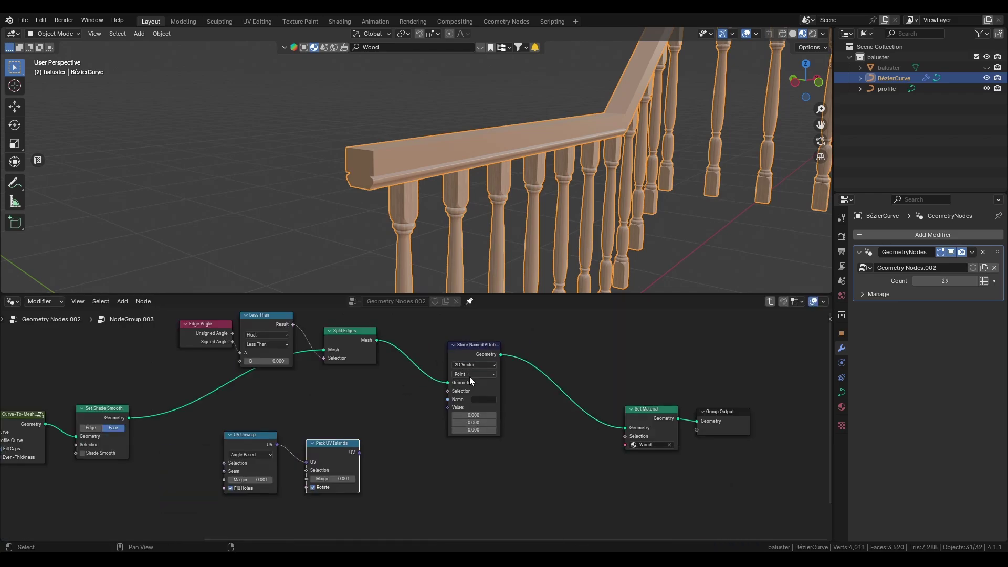
pyautogui.click(470, 376)
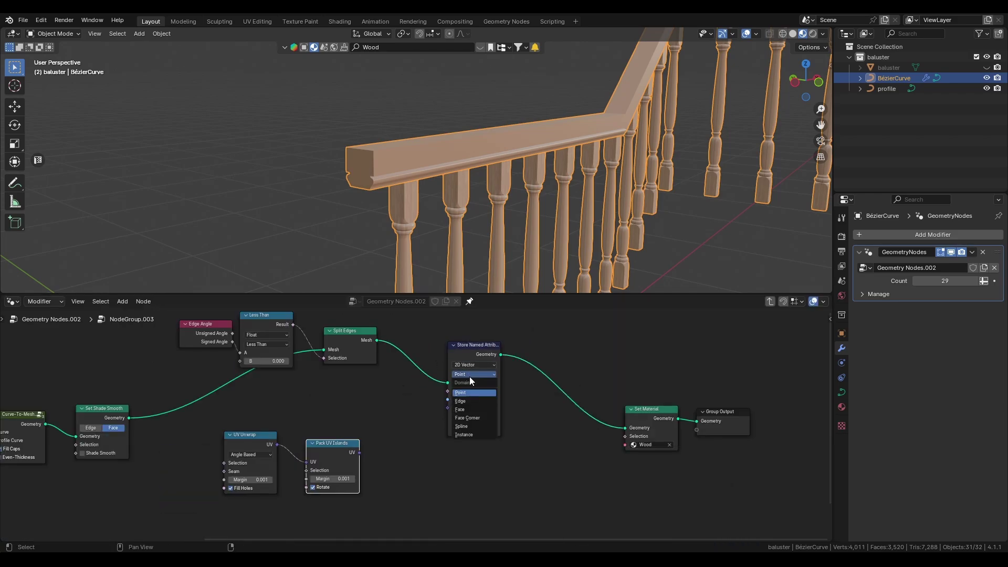
pyautogui.click(470, 417)
pyautogui.moveTo(359, 453); pyautogui.dragTo(445, 411)
pyautogui.moveTo(445, 410); pyautogui.dragTo(445, 410)
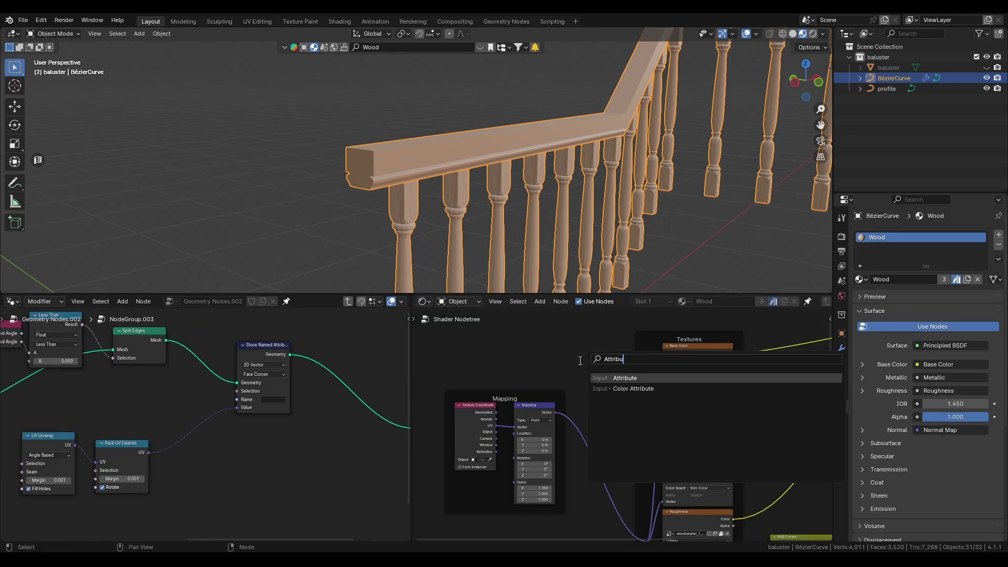
# - Replace the Texture Coordinate node in the Wood material with an Attribute node whose Vector output feeds the Mapping node
pyautogui.scroll(1, 494, 421)
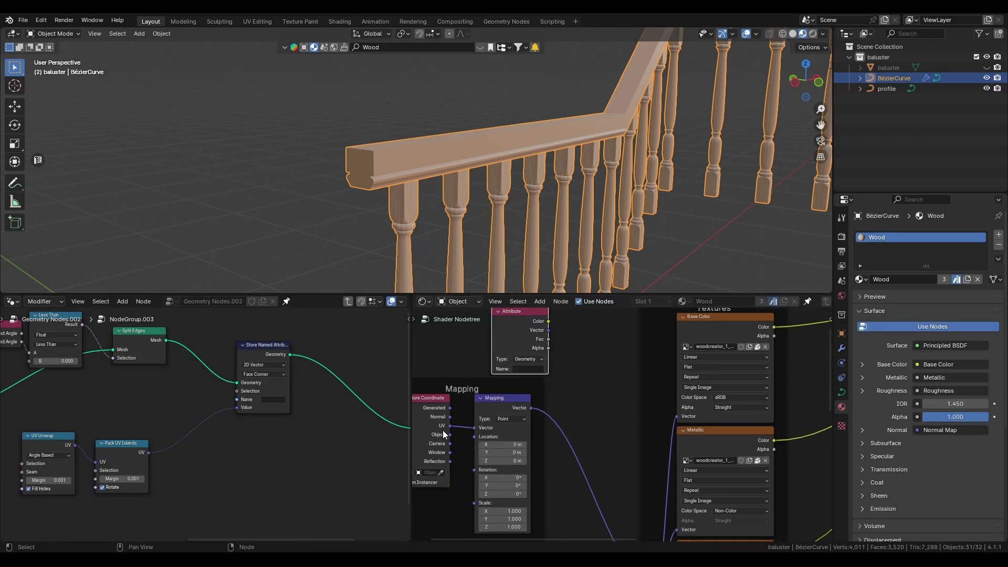
pyautogui.moveTo(519, 371); pyautogui.dragTo(556, 387, button='middle')
pyautogui.scroll(-3, 546, 393)
pyautogui.moveTo(597, 362); pyautogui.dragTo(541, 438)
pyautogui.click(504, 420)
pyautogui.press('x')
pyautogui.moveTo(578, 347); pyautogui.dragTo(526, 425)
pyautogui.moveTo(526, 425)
pyautogui.mouseDown()
pyautogui.moveTo(545, 419)
pyautogui.moveTo(510, 421)
pyautogui.mouseUp()
pyautogui.scroll(2, 505, 450)
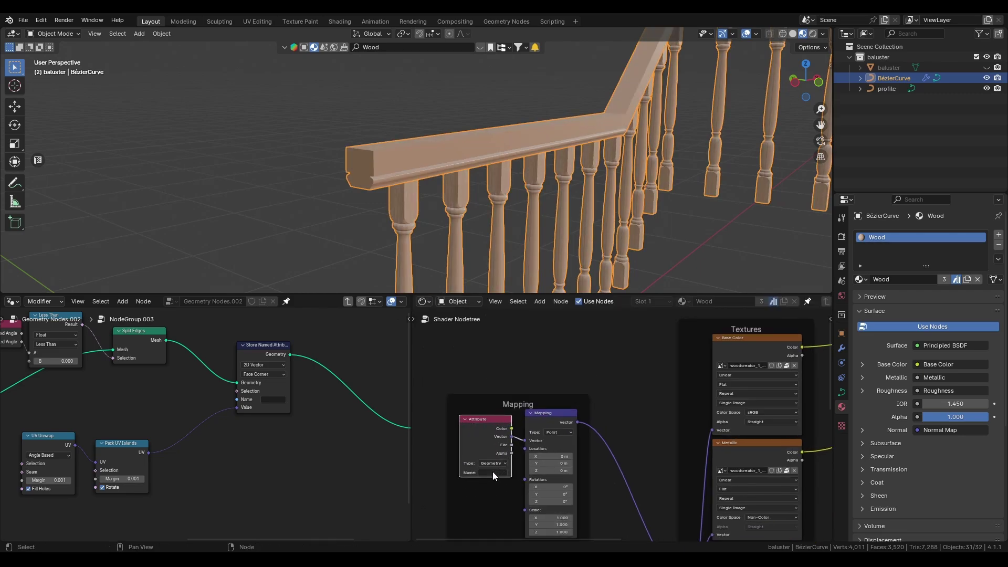
# - Name the attribute UVs in both the Store Named Attribute node and the Wood material's Attribute node
pyautogui.moveTo(273, 413); pyautogui.dragTo(281, 417, button='middle')
pyautogui.click(281, 402)
pyautogui.click(282, 403)
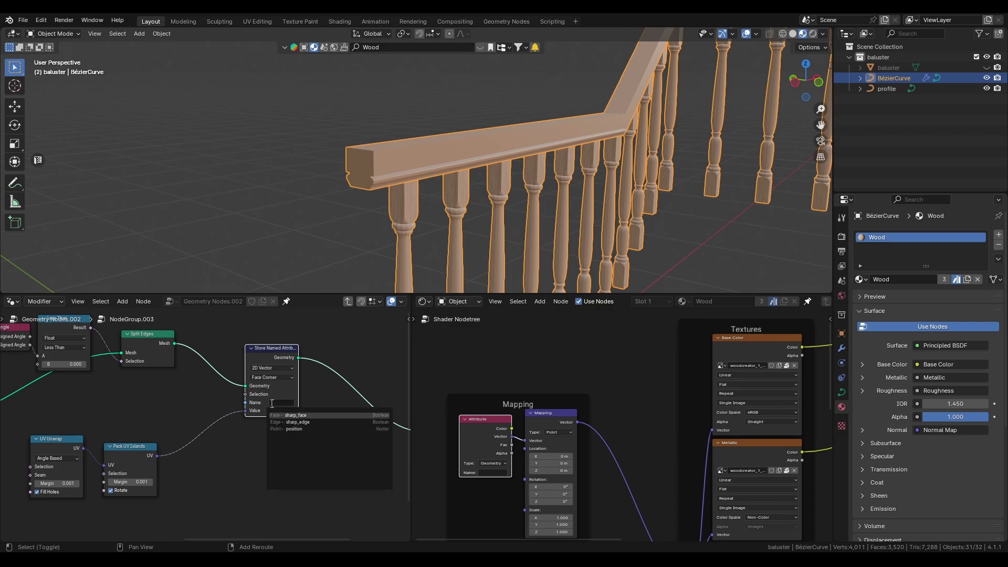
pyautogui.write('UVs')
pyautogui.press('Return')
pyautogui.click(476, 473)
pyautogui.write('UVs')
pyautogui.press('Return')
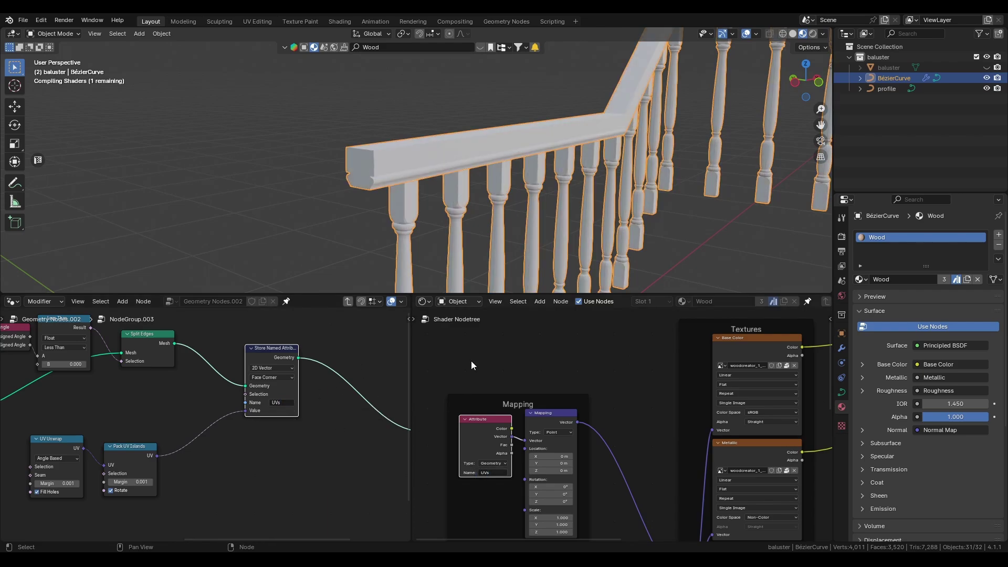
# - Deselect the railing, check the wood texture on the handrail up close, and save the file
pyautogui.scroll(-5, 470, 157)
pyautogui.click(470, 136)
pyautogui.scroll(6, 518, 166)
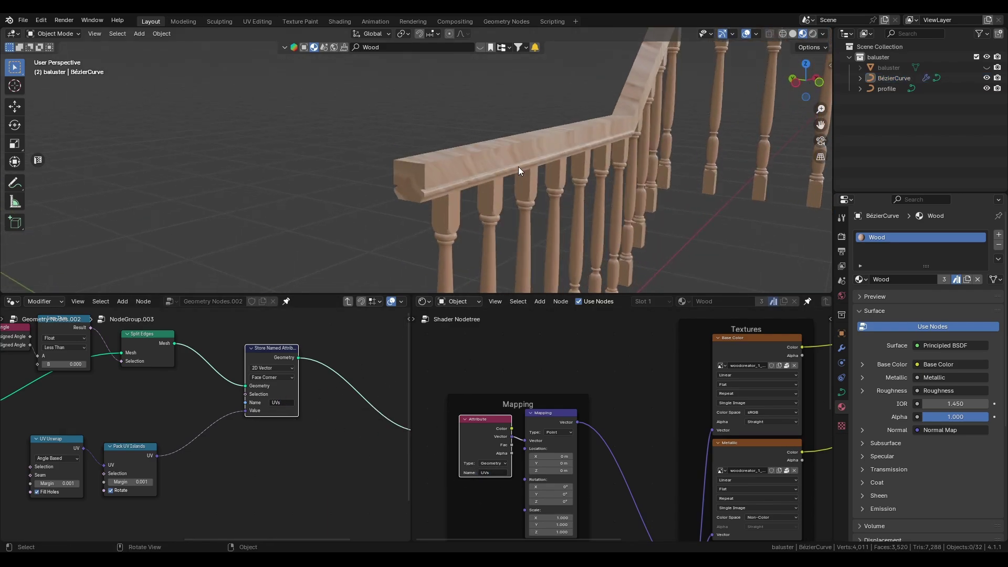
pyautogui.hotkey('ctrl', 's')
# - Move the Split Edges node clear of the comparison node and set the Less Than node's B threshold to 1.7
pyautogui.moveTo(129, 369); pyautogui.dragTo(287, 421, button='middle')
pyautogui.scroll(4, 236, 413)
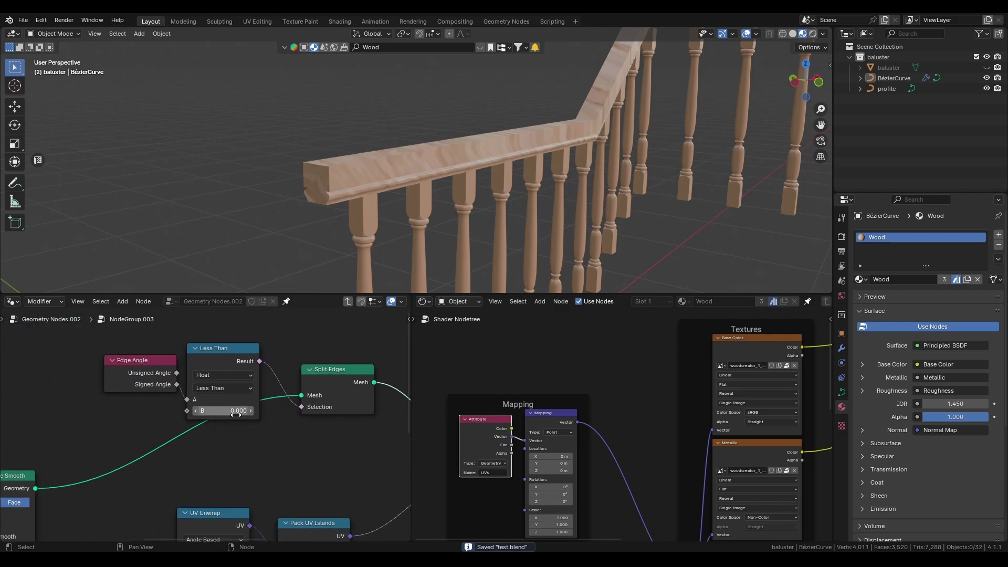
pyautogui.scroll(-2, 211, 380)
pyautogui.moveTo(210, 380); pyautogui.dragTo(229, 415, button='middle')
pyautogui.moveTo(178, 370); pyautogui.dragTo(263, 429)
pyautogui.moveTo(263, 429); pyautogui.dragTo(264, 390, button='middle')
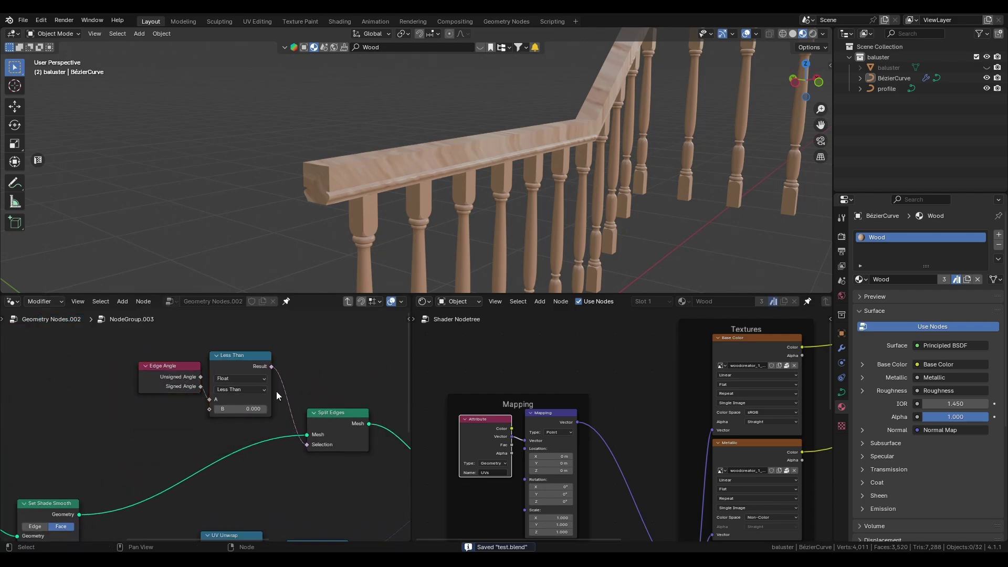
pyautogui.scroll(3, 270, 392)
pyautogui.click(244, 405)
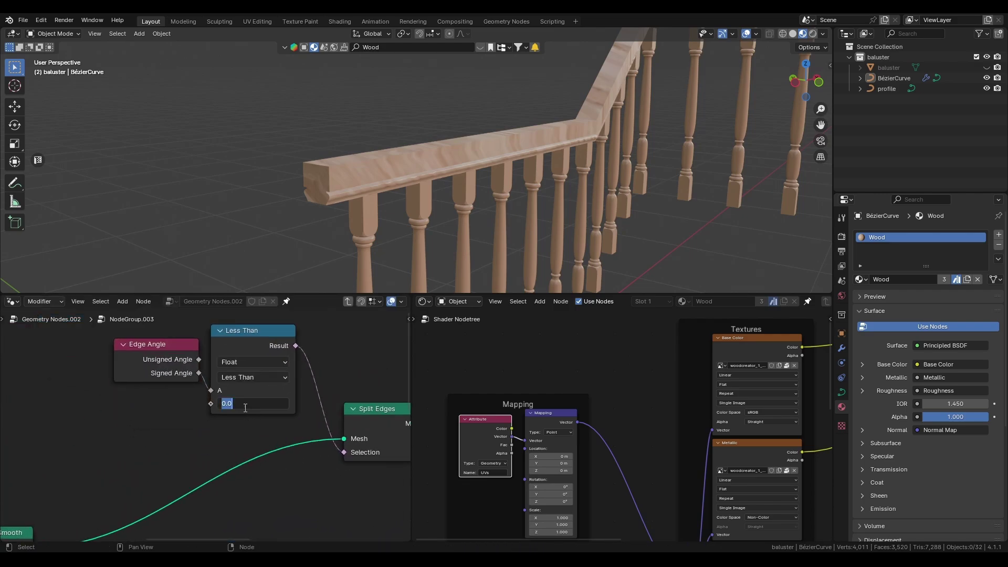
pyautogui.write('1.7')
pyautogui.press('Return')
# - Change the Z rotation of the Mapping node in the Wood material to turn the grain along the handrail
pyautogui.moveTo(440, 229); pyautogui.dragTo(446, 166, button='middle')
pyautogui.moveTo(578, 452); pyautogui.dragTo(560, 354, button='middle')
pyautogui.scroll(3, 555, 415)
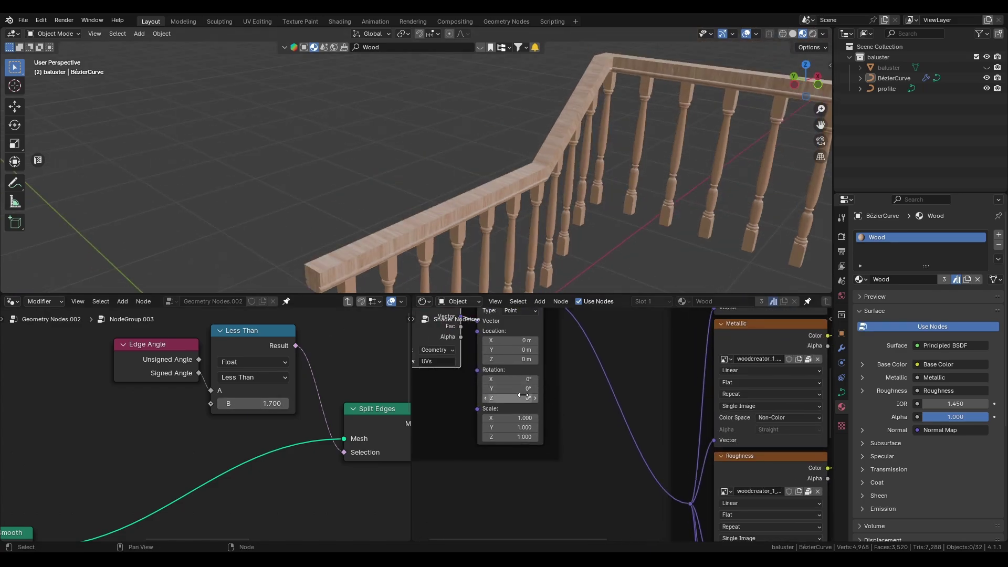
pyautogui.click(523, 397)
pyautogui.press('Return')
pyautogui.moveTo(530, 260); pyautogui.dragTo(466, 203, button='middle')
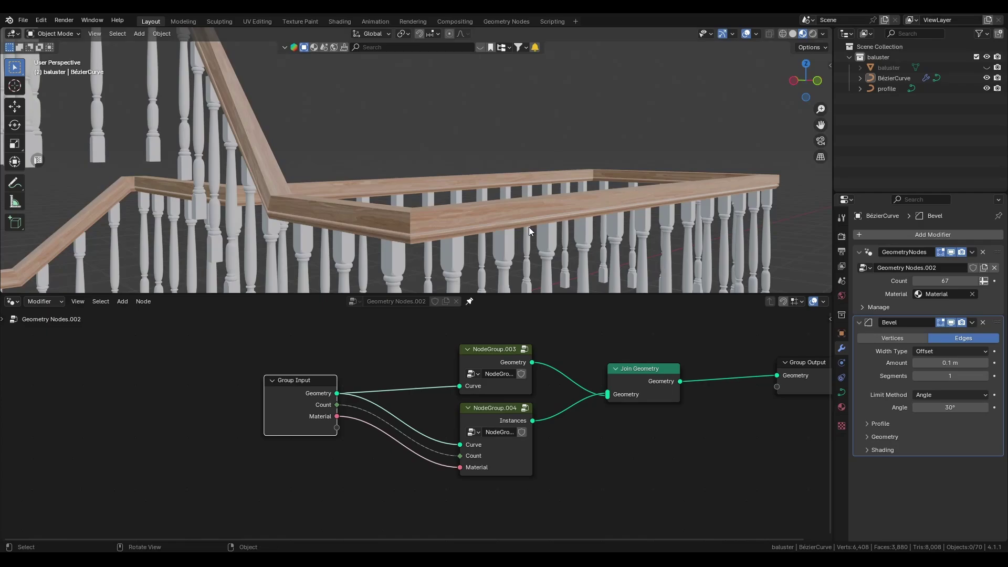
# - Insert a Merge by Distance node between Join Geometry and Group Output in the main node tree, spacing the nodes apart
pyautogui.moveTo(529, 231); pyautogui.dragTo(572, 263, button='middle')
pyautogui.moveTo(525, 377); pyautogui.dragTo(681, 380)
pyautogui.click(493, 351)
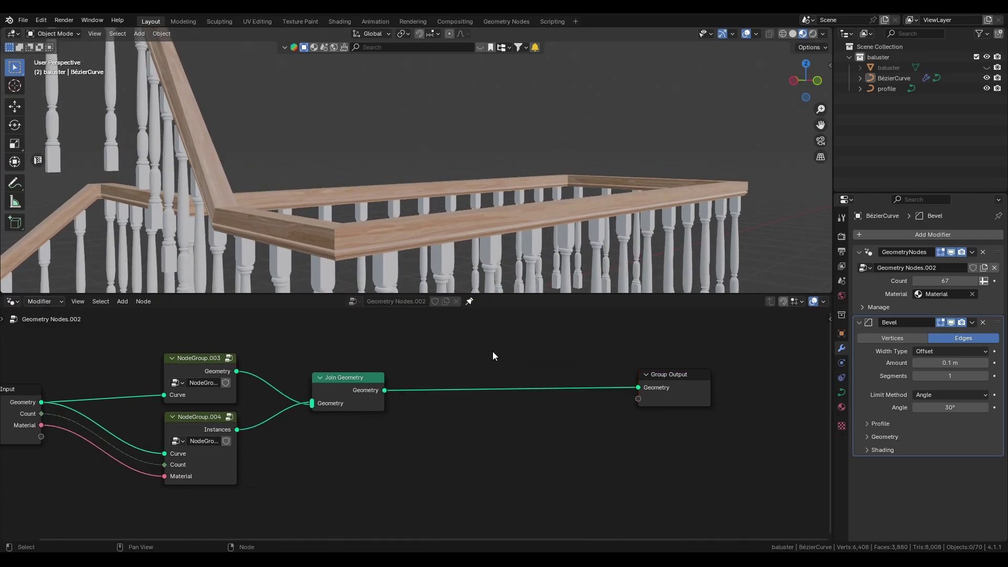
pyautogui.hotkey('shift', 'a')
pyautogui.write('Mer')
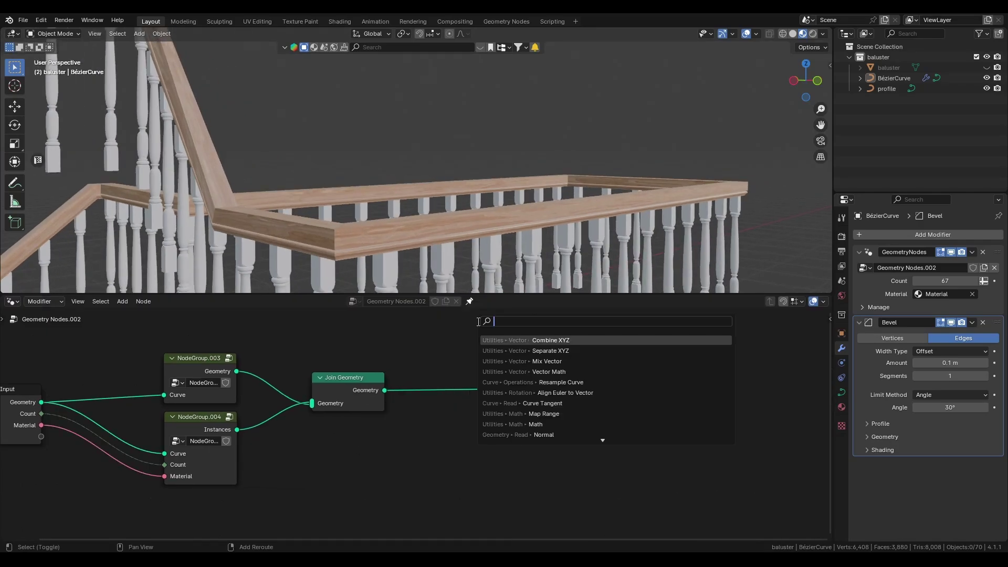
pyautogui.write('ge')
pyautogui.press('Return')
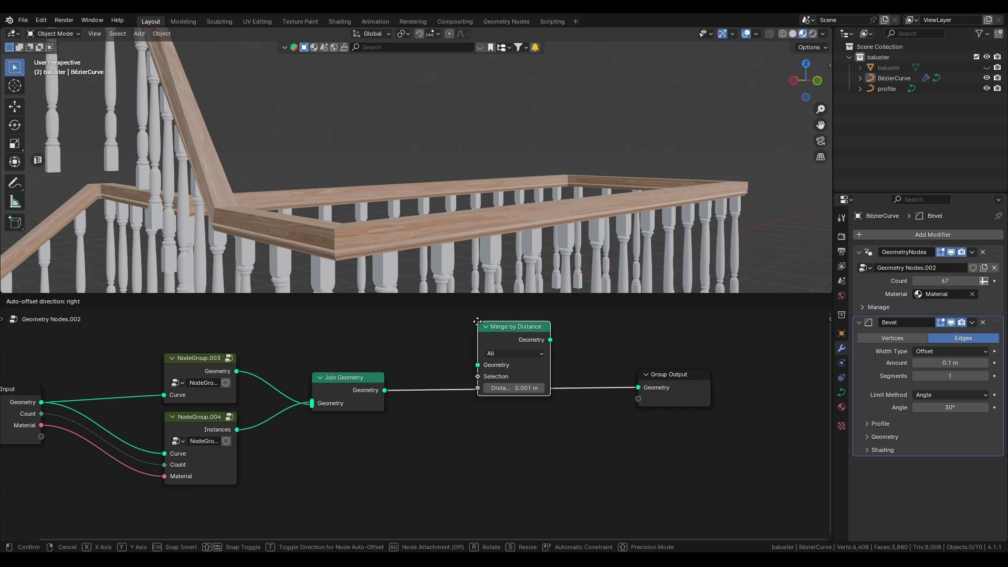
pyautogui.click(485, 350)
pyautogui.moveTo(307, 176); pyautogui.dragTo(409, 153, button='middle')
pyautogui.scroll(4, 388, 138)
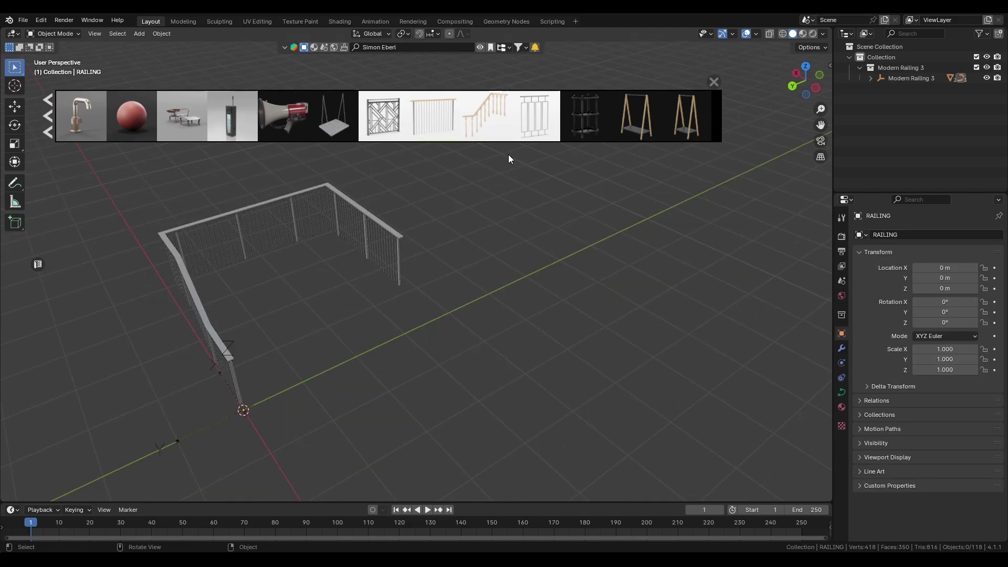
# - Add the Modern Railing 2 asset to the scene alongside the Modern Railing 3 asset
pyautogui.click(535, 117)
pyautogui.keyDown('shift'); pyautogui.moveTo(251, 258); pyautogui.dragTo(454, 323, button='middle'); pyautogui.keyUp('shift')
pyautogui.click(371, 263)
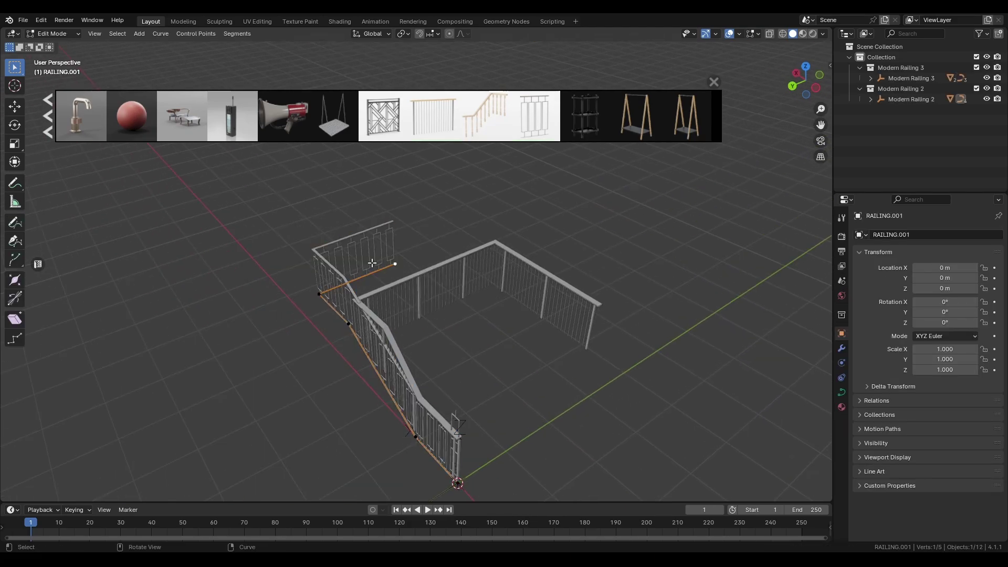
# - Move the Modern Railing 2 curve to about 3.83 m along Y and open its control points for editing
pyautogui.moveTo(371, 263); pyautogui.dragTo(449, 276, button='middle')
pyautogui.press('g')
pyautogui.press('y')
pyautogui.click(224, 286)
pyautogui.moveTo(225, 286); pyautogui.dragTo(379, 306, button='middle')
pyautogui.press('Tab')
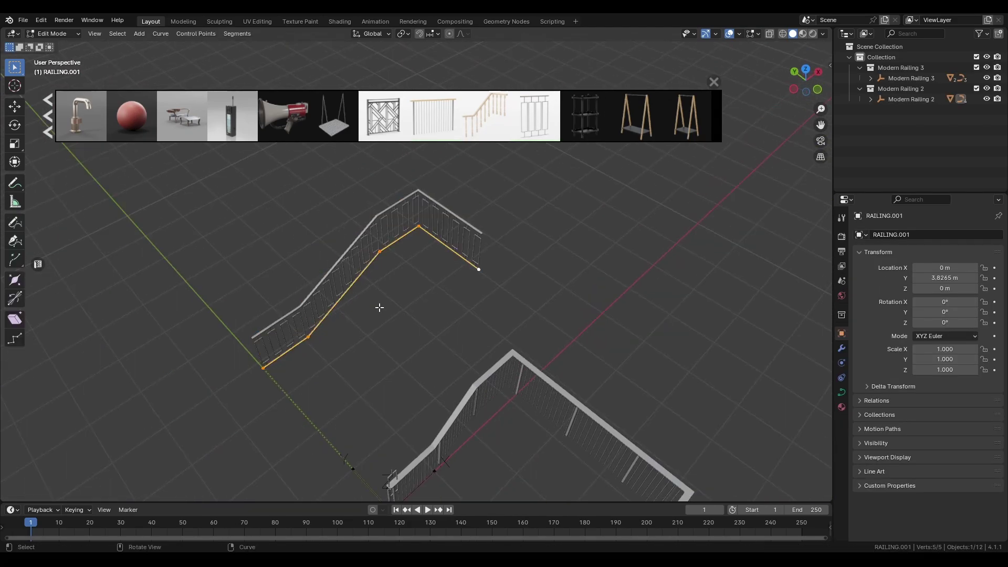